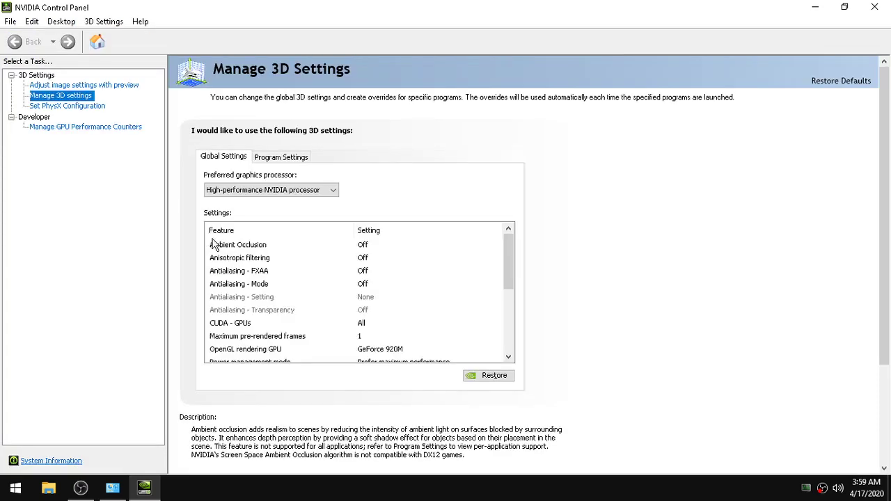
- Choose Apex Legends (r5apex.exe) in the program-specific 3D settings and make the High-performance NVIDIA processor its preferred graphics processor
click(277, 157)
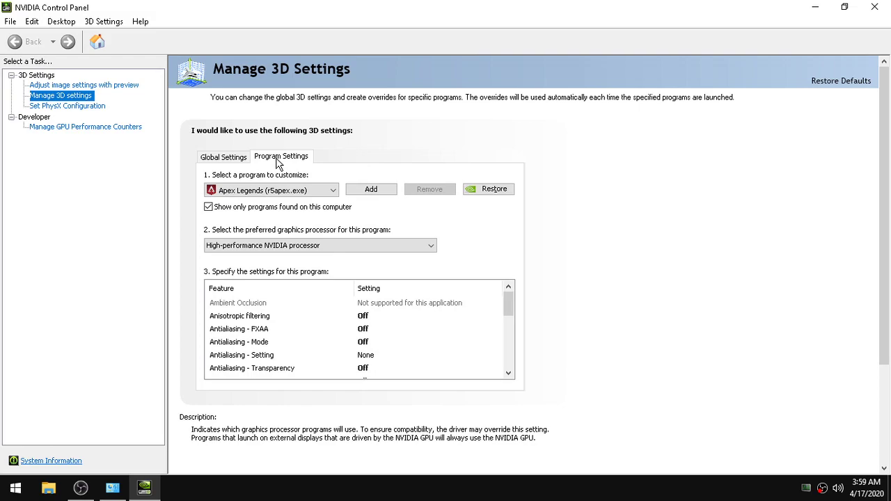
click(273, 190)
click(277, 261)
click(304, 247)
click(306, 266)
- Set Virtual Reality pre-rendered frames to 1 and both Vertical sync and Triple buffering to Off for Apex Legends
drag(508, 304, 519, 376)
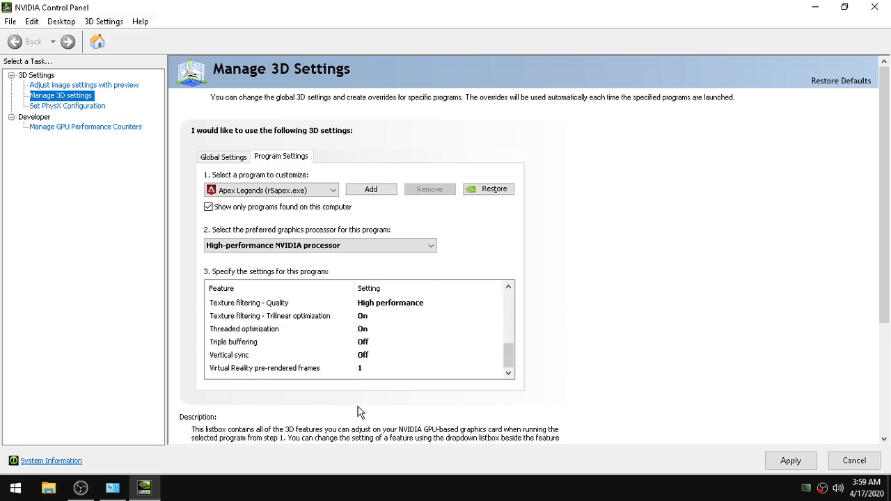
click(370, 370)
click(387, 408)
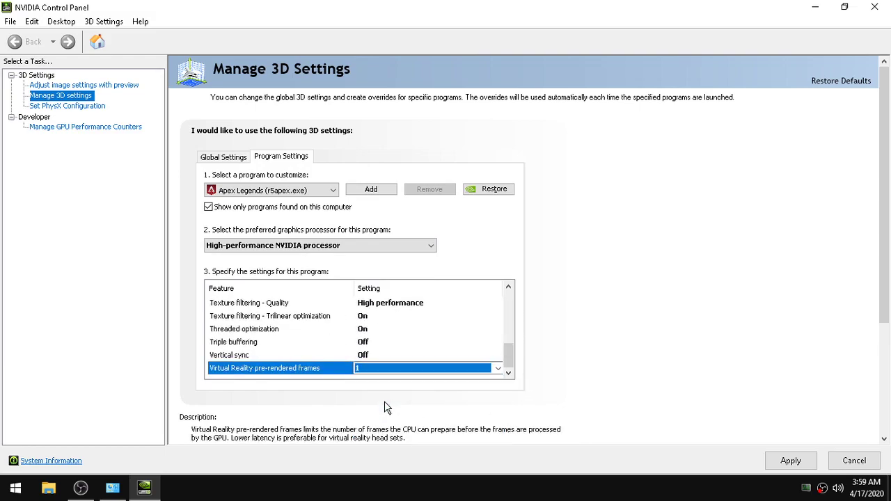
click(366, 356)
click(388, 392)
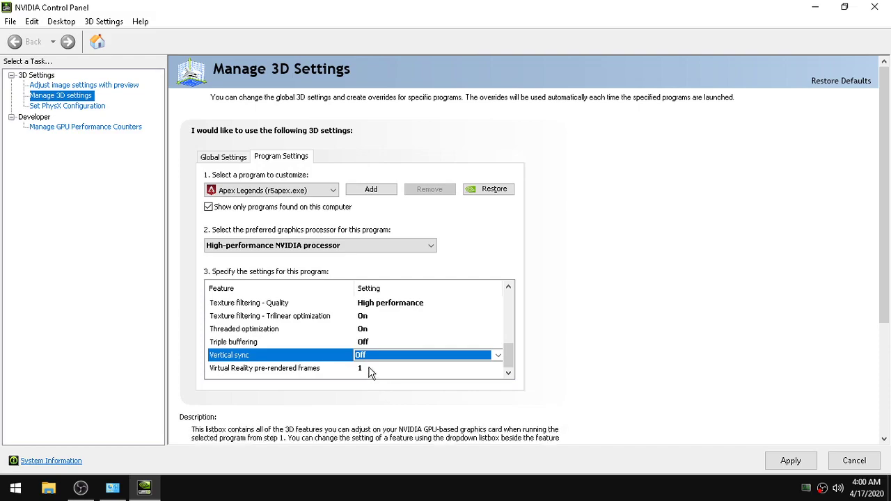
click(365, 343)
click(386, 364)
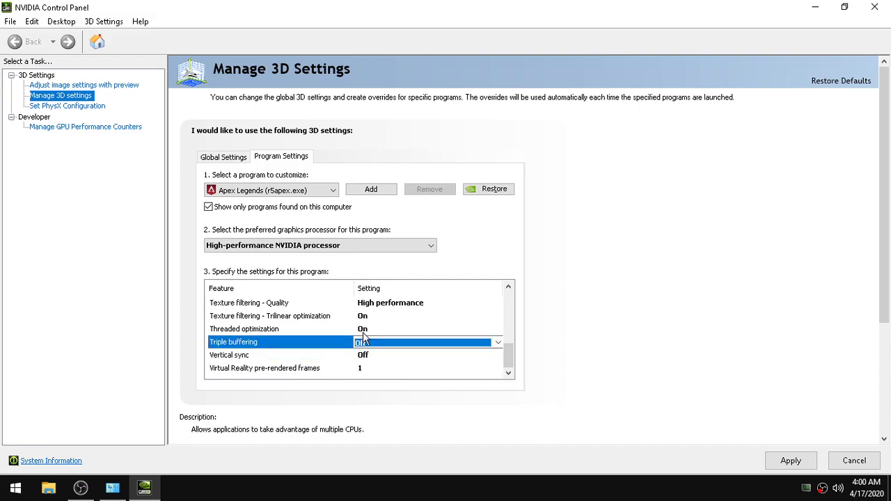
- Set Threaded optimization and Texture filtering - Trilinear optimization to On, and Texture filtering - Quality to High performance
click(364, 331)
click(389, 374)
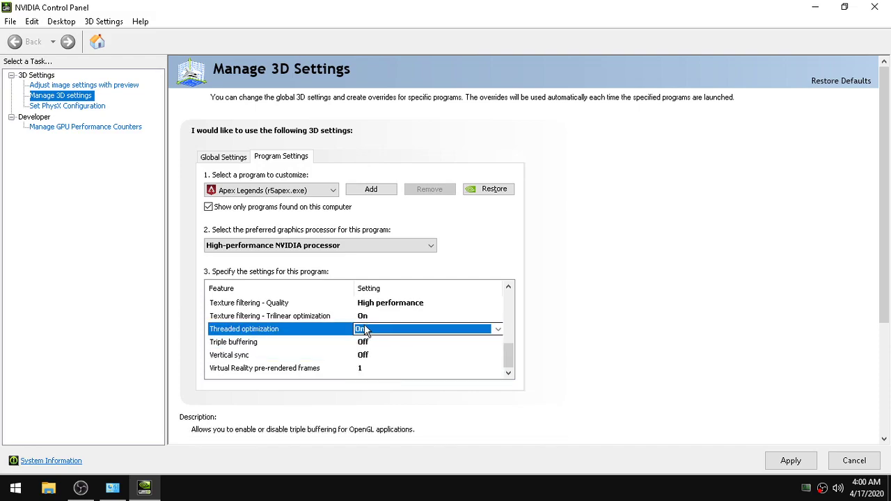
click(363, 317)
click(382, 356)
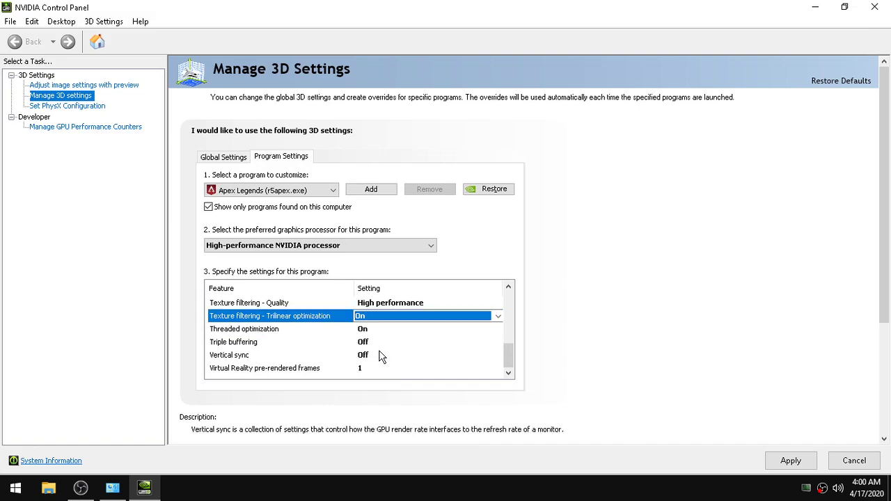
click(398, 308)
click(407, 358)
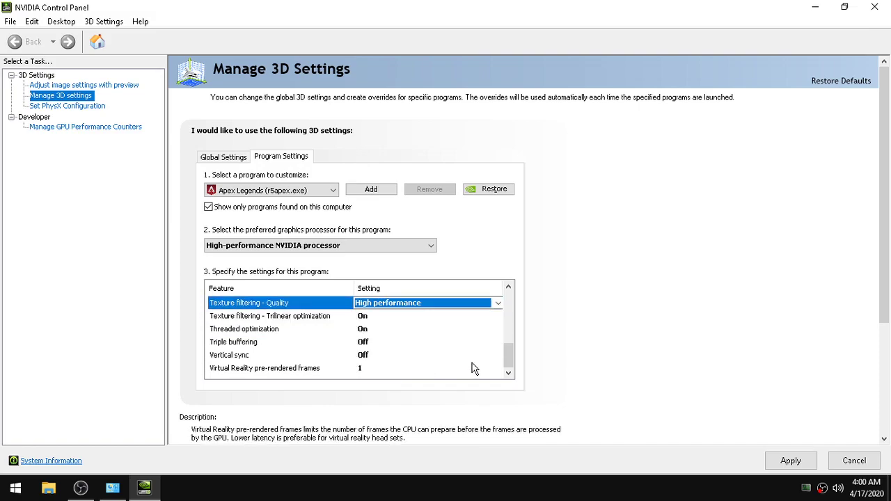
- Set Texture filtering - Negative LOD bias to Allow, and turn on Texture filtering - Anisotropic sample optimization and Shader Cache
drag(509, 360, 510, 345)
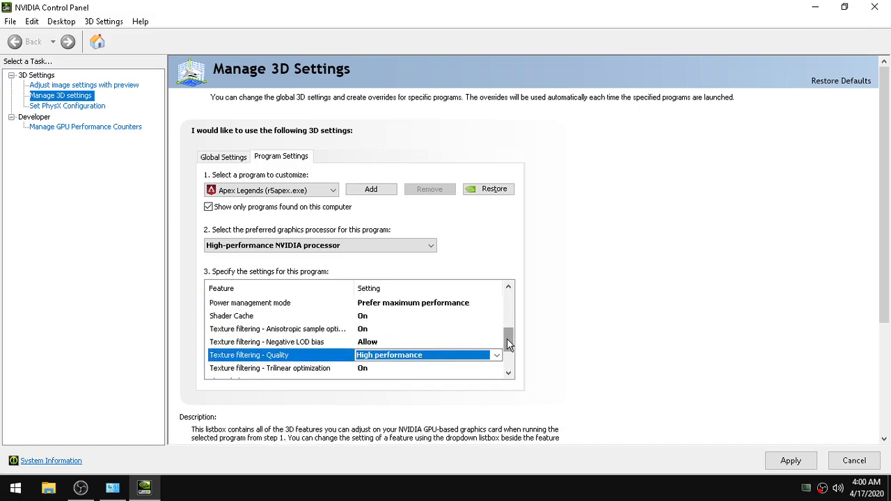
click(368, 343)
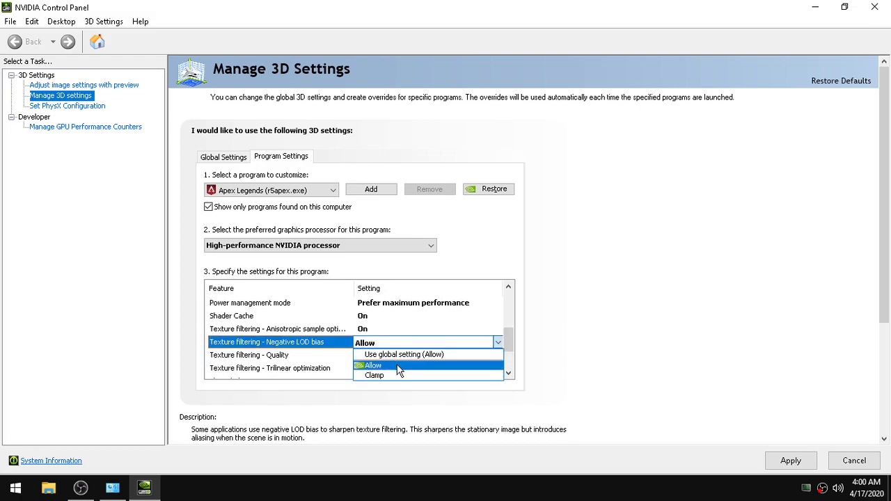
click(398, 366)
click(362, 328)
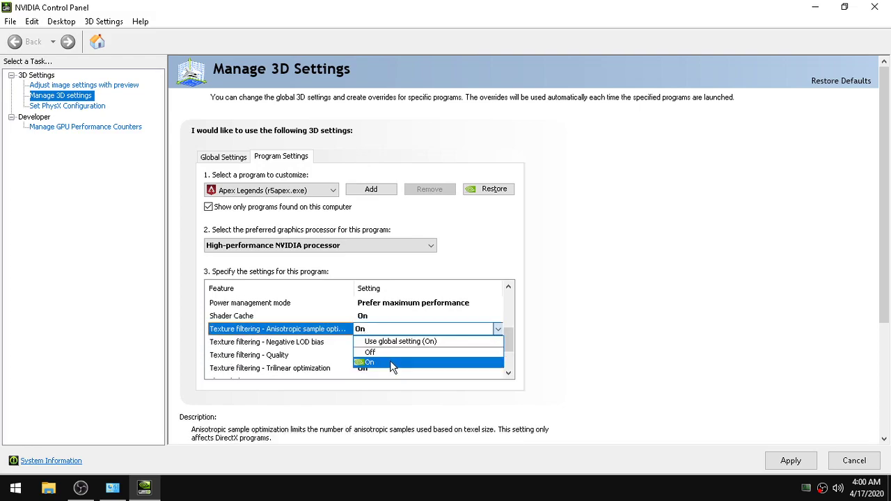
click(391, 362)
click(369, 316)
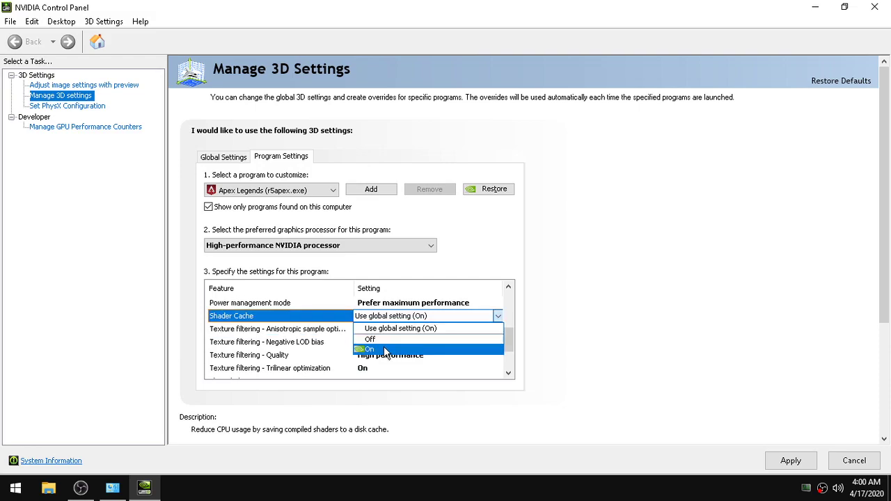
click(386, 350)
- Set Power management mode to Prefer maximum performance, OpenGL rendering GPU to GeForce 920M and Maximum pre-rendered frames to 1
drag(509, 342, 511, 317)
click(401, 356)
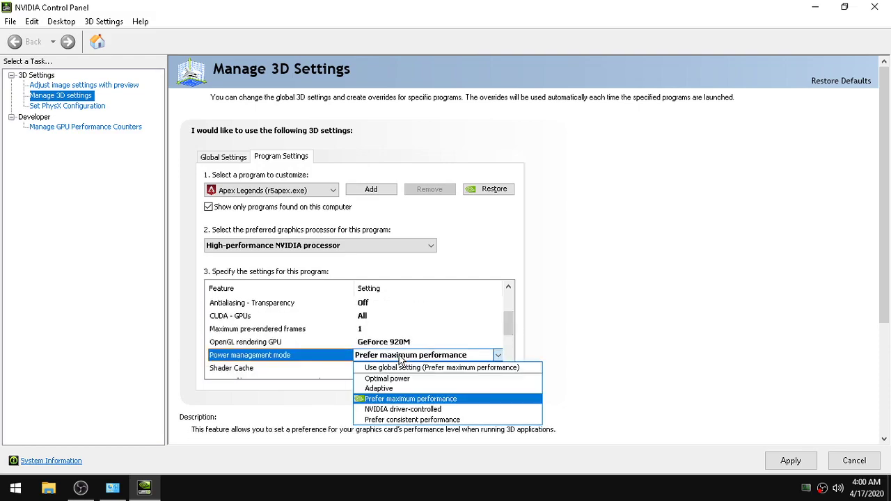
click(411, 400)
click(379, 342)
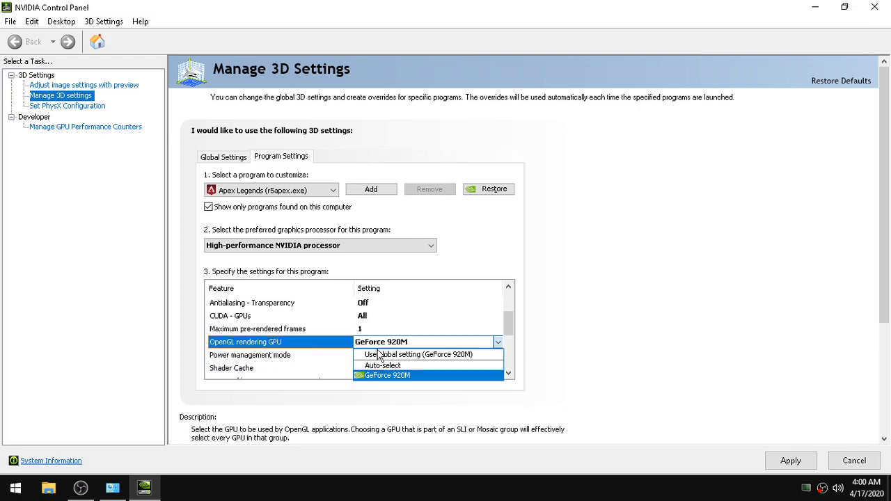
click(396, 376)
click(359, 331)
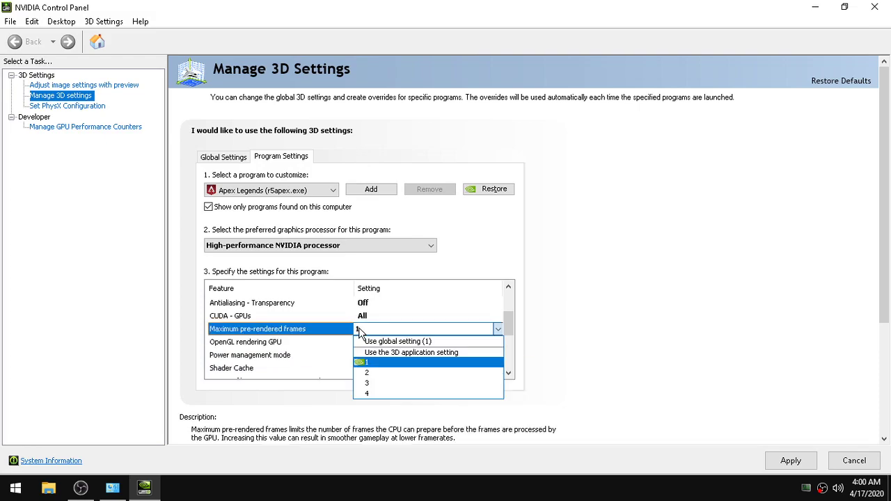
click(364, 362)
- Set CUDA - GPUs to use the specifically listed GPUs instead of the global setting
click(361, 317)
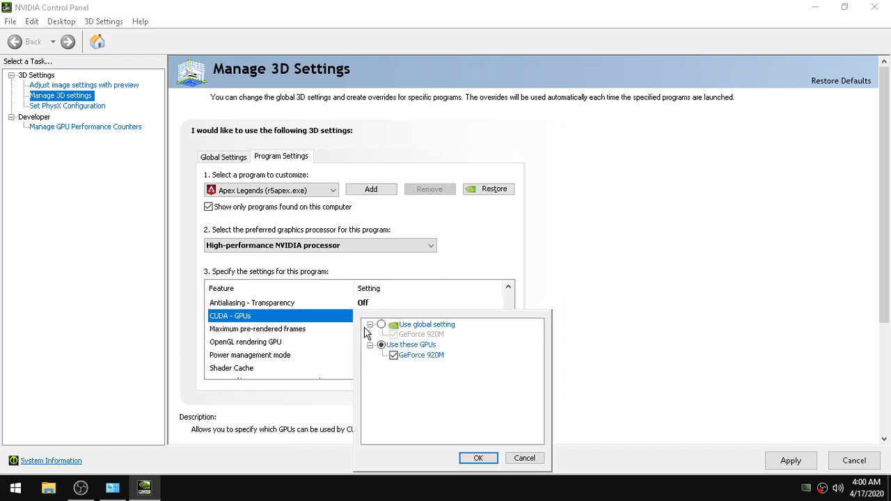
click(380, 347)
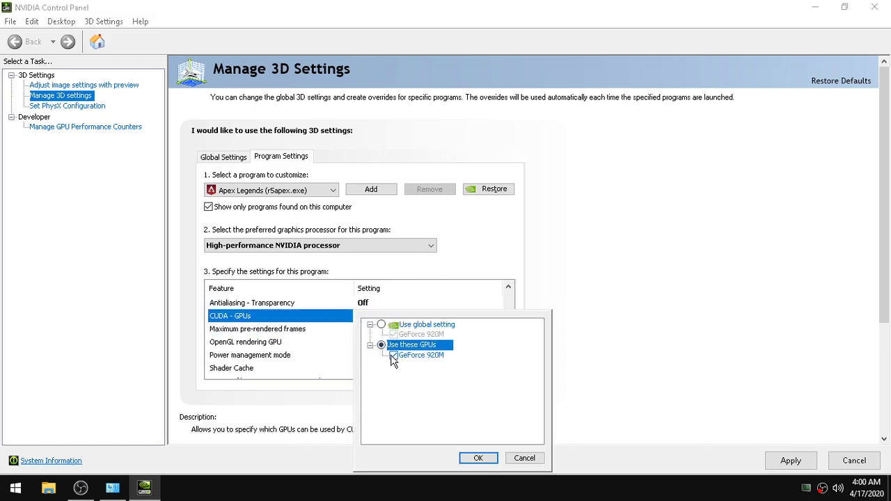
click(393, 356)
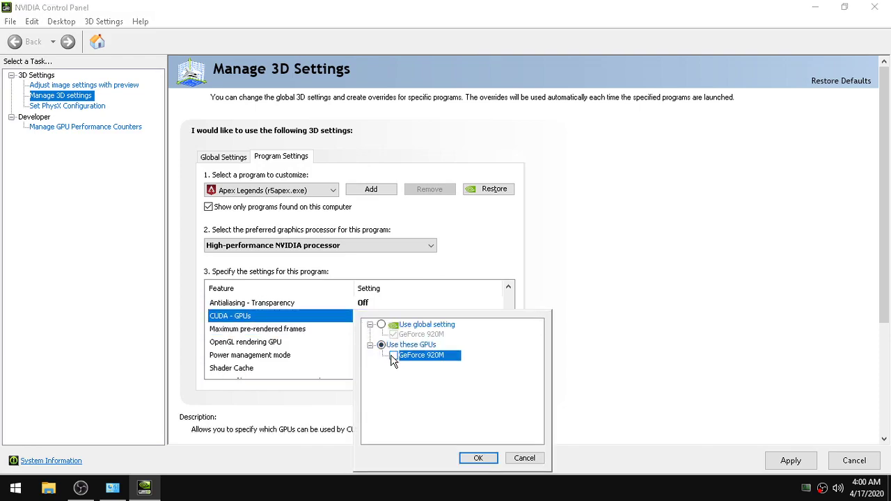
click(477, 459)
- Set Antialiasing - Transparency and Antialiasing - Mode to Off for Apex Legends
click(362, 356)
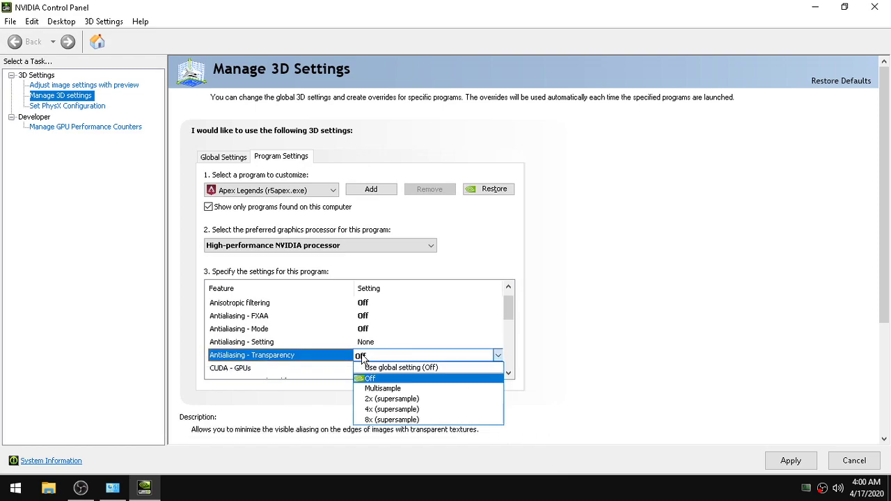
click(388, 381)
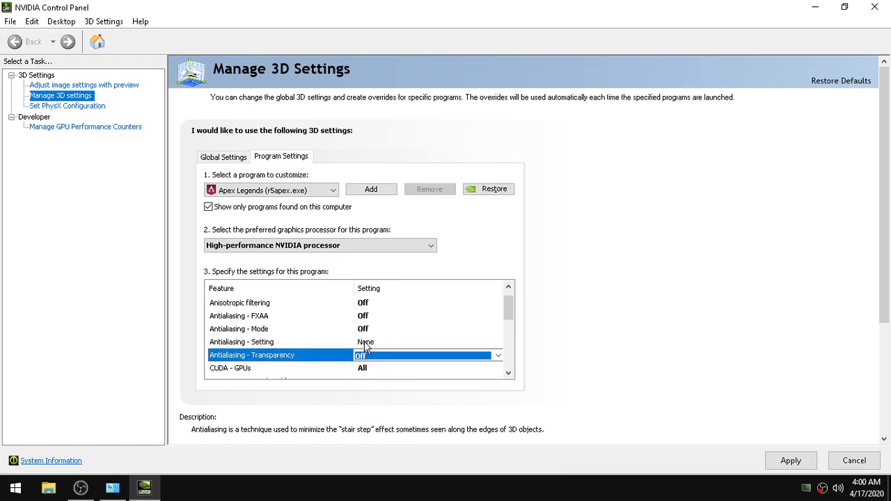
click(366, 342)
click(382, 357)
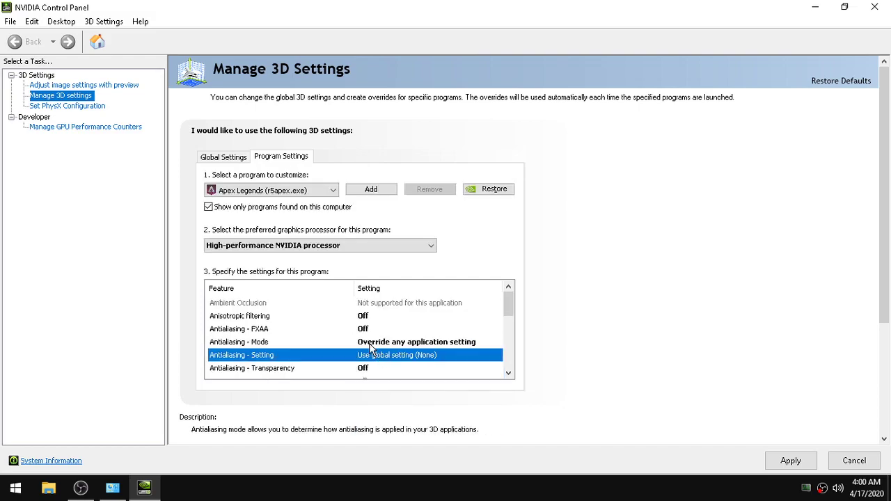
click(378, 344)
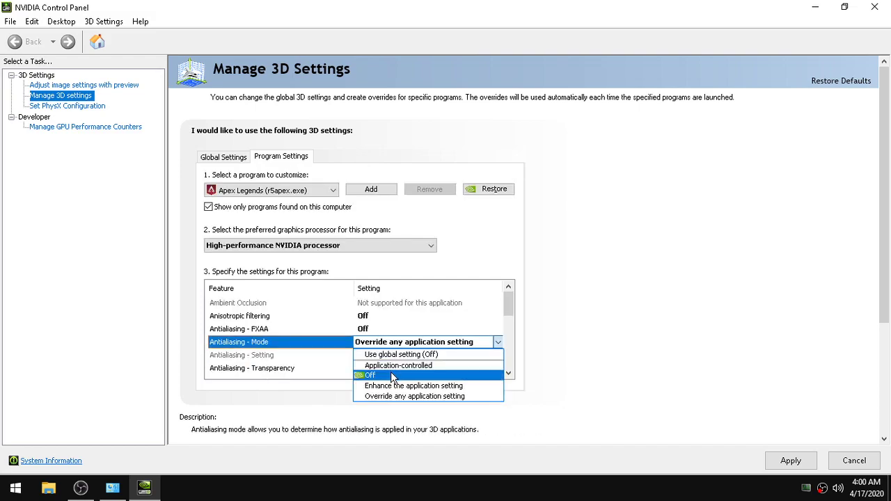
click(390, 376)
- Set Antialiasing - FXAA and Anisotropic filtering to Off for Apex Legends
click(380, 329)
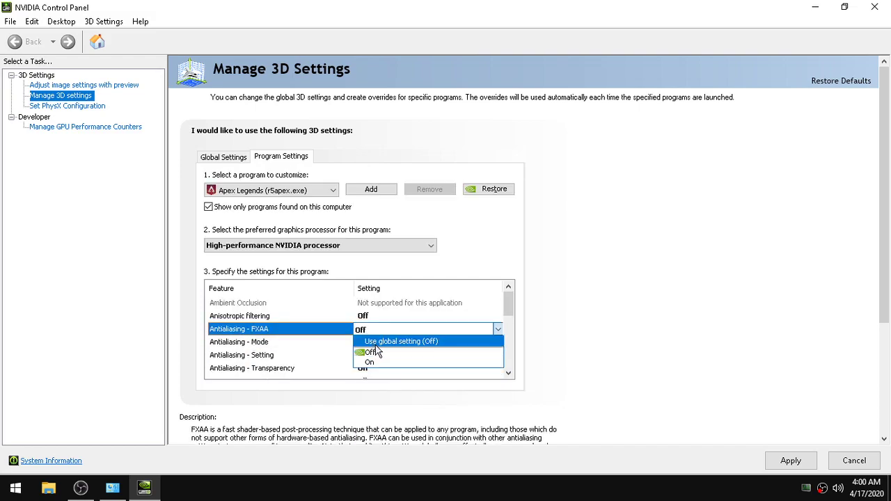
click(380, 351)
click(380, 316)
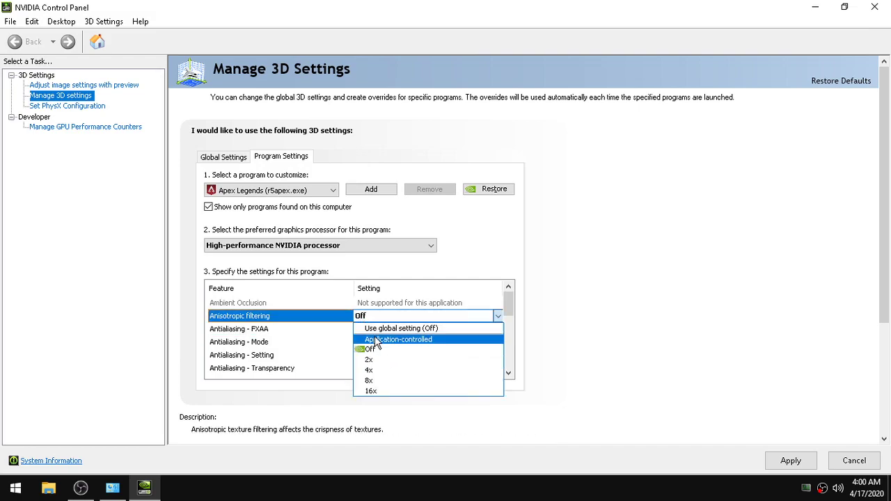
click(466, 351)
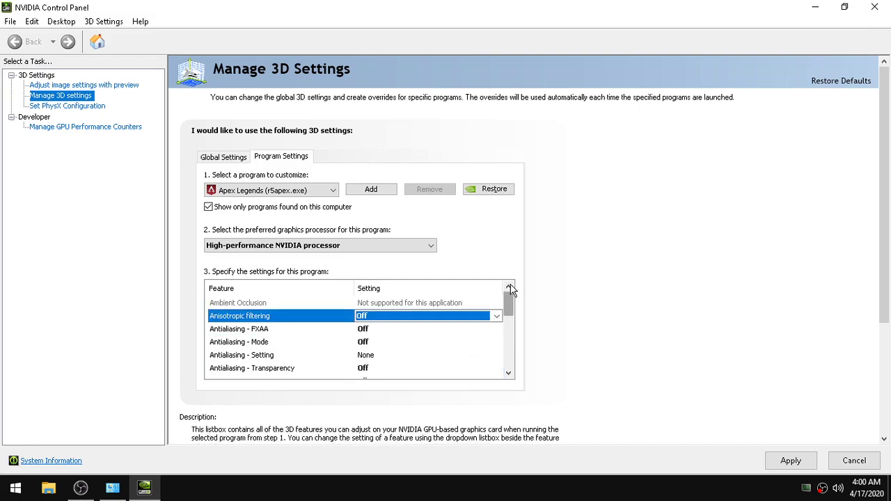
- Apply the Apex Legends 3D settings and close the NVIDIA and Windows control panel windows
drag(513, 309, 516, 389)
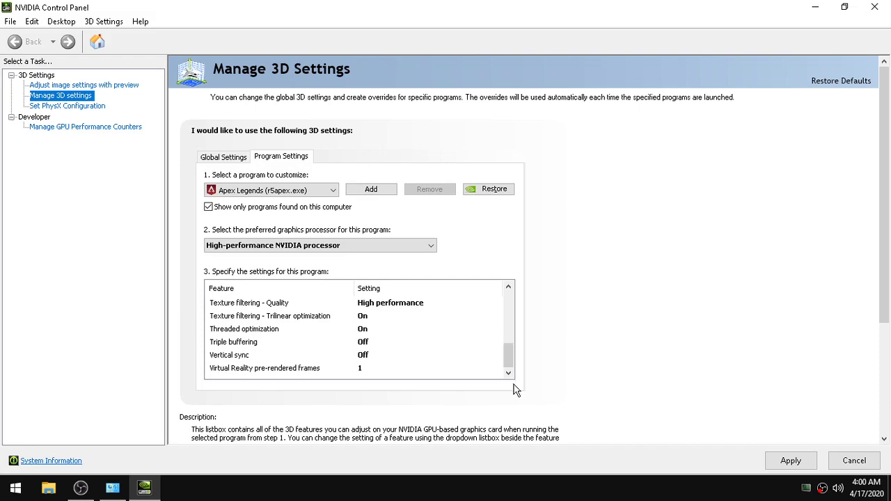
click(791, 462)
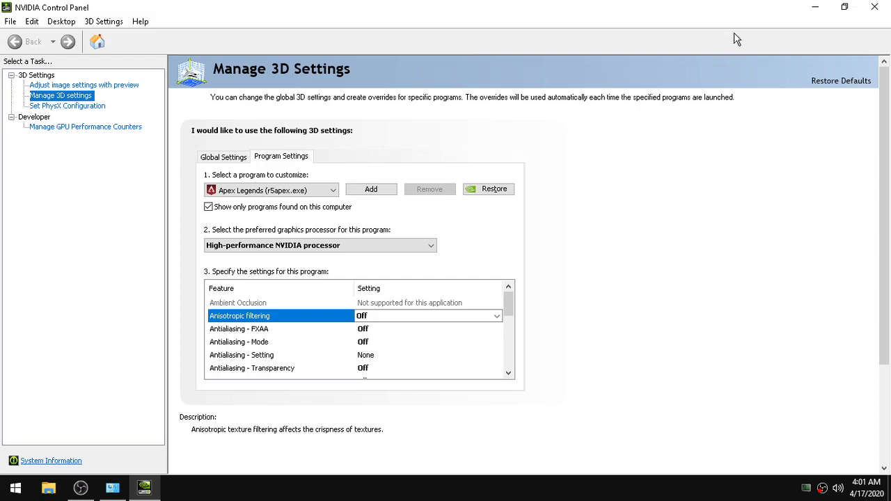
click(876, 12)
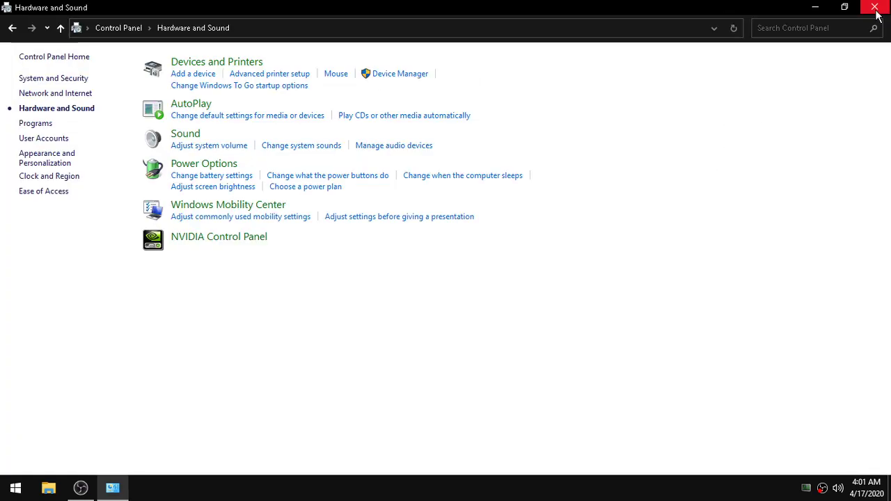
click(875, 7)
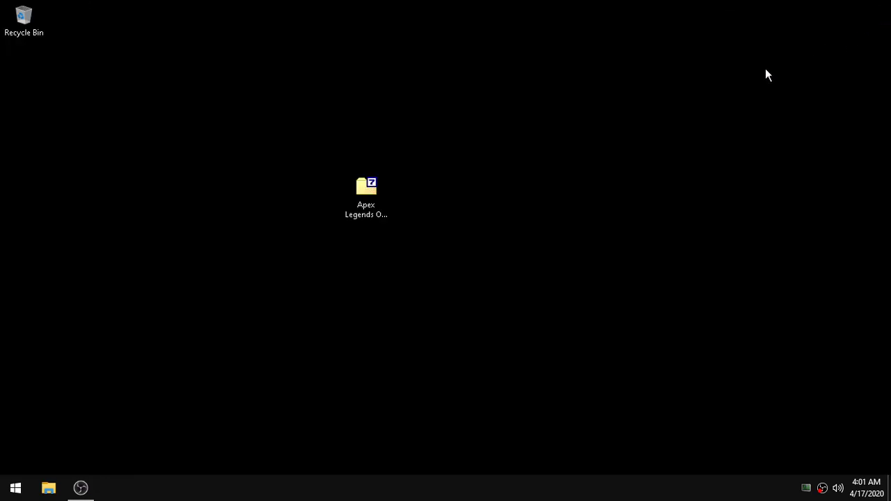
- Extract Apex Legends Optimization.7z with 7-Zip on the desktop and place the extracted folder beside the archive
right_click(517, 108)
click(577, 147)
click(371, 191)
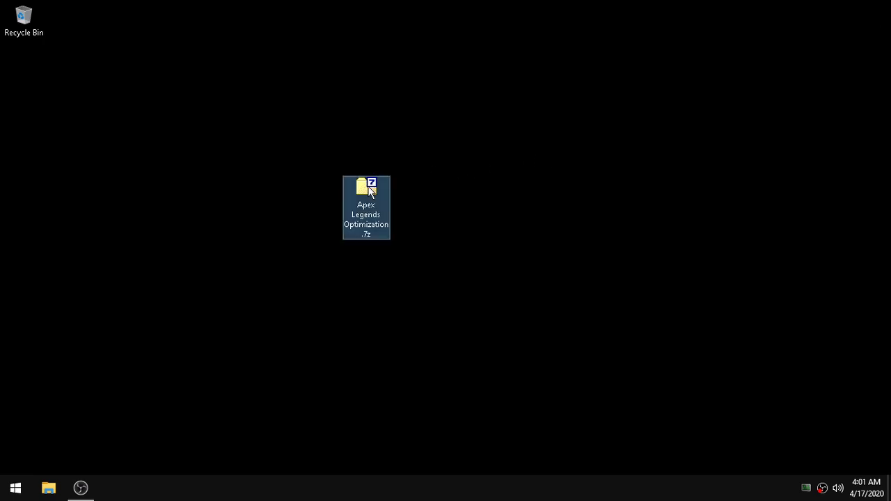
right_click(360, 209)
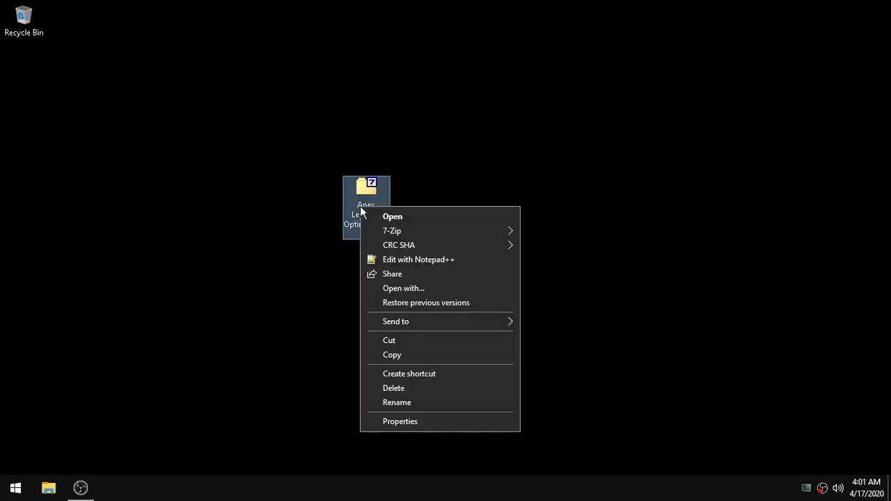
mouse_move(445, 235)
click(571, 275)
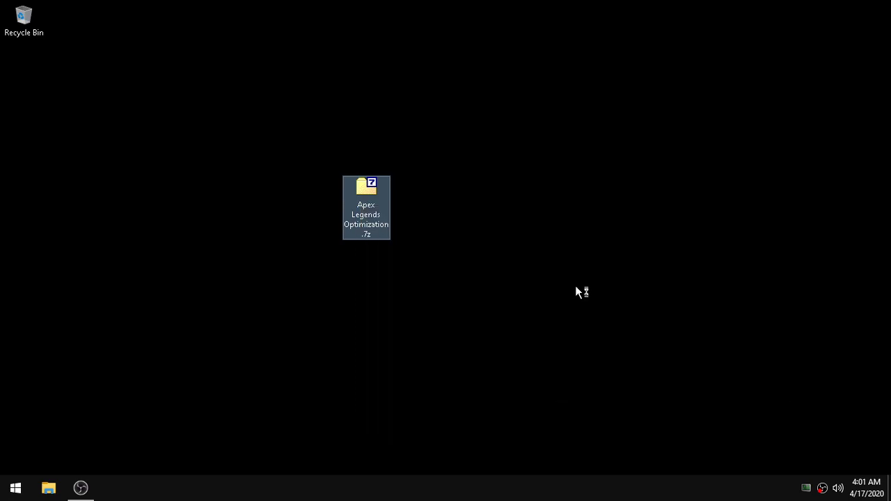
drag(23, 82, 412, 200)
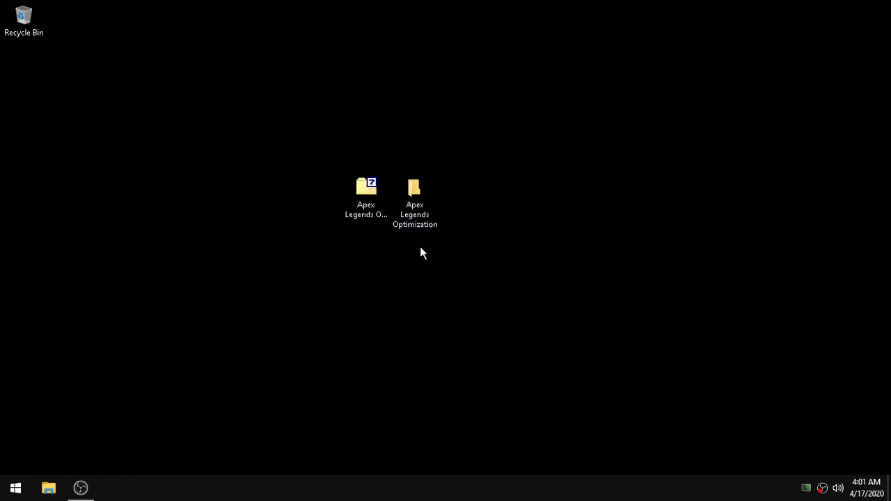
- Open the ISLC v1.0.1.6 folder inside Apex Legends Optimizations, check the available actions for Intelligent standby list cleaner ISLC.exe, and close the folder window
double_click(412, 191)
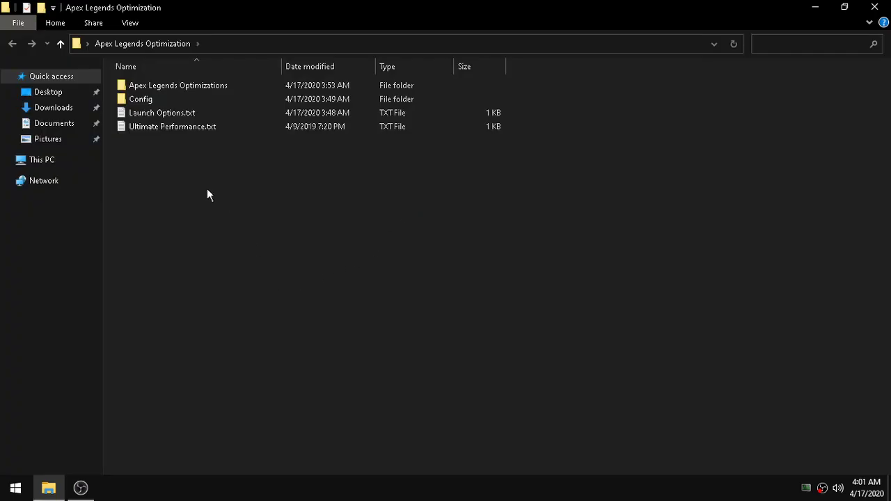
double_click(239, 85)
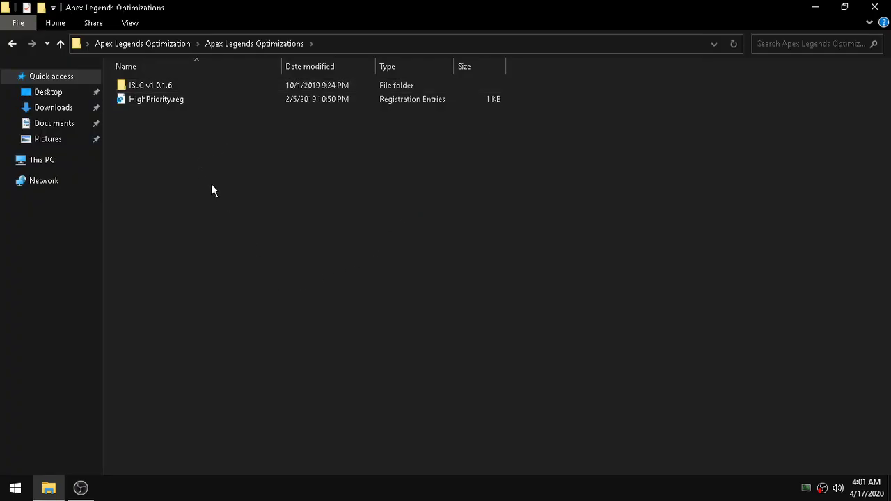
double_click(192, 87)
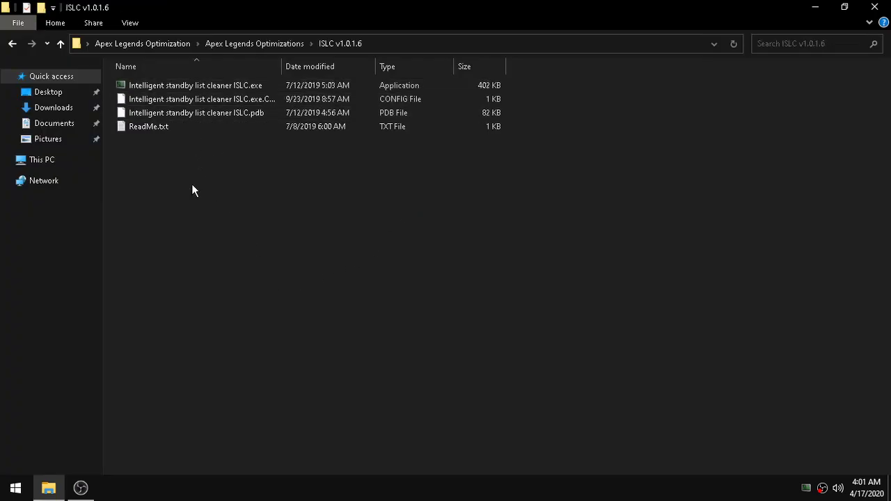
right_click(180, 84)
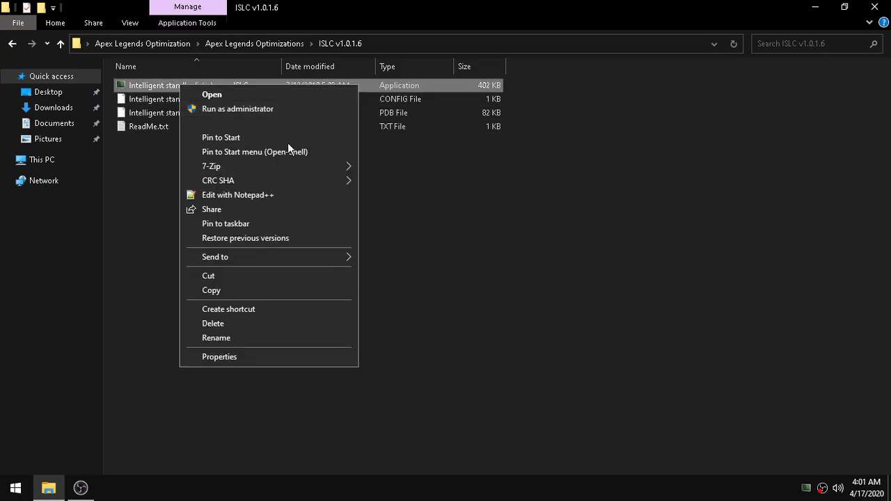
click(445, 189)
click(607, 139)
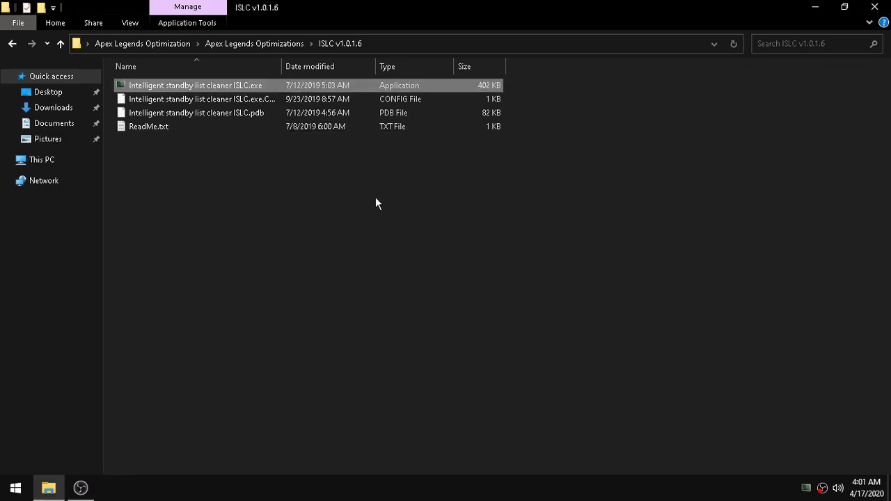
right_click(199, 82)
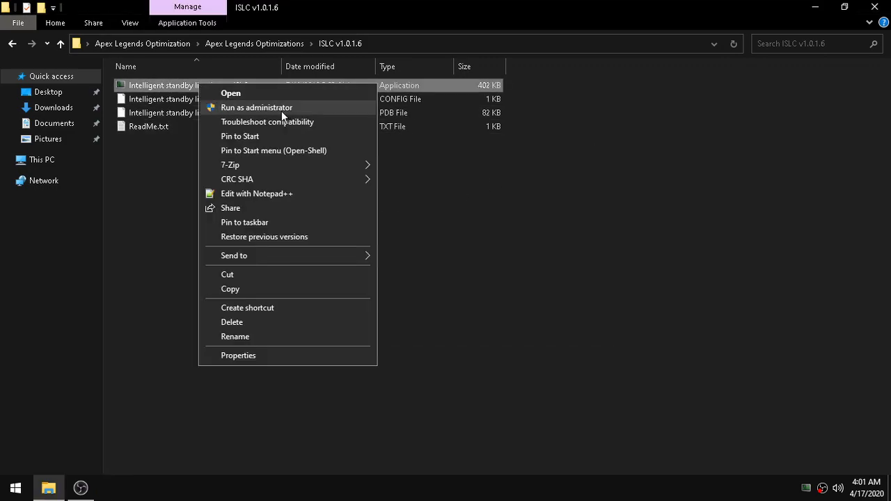
click(654, 145)
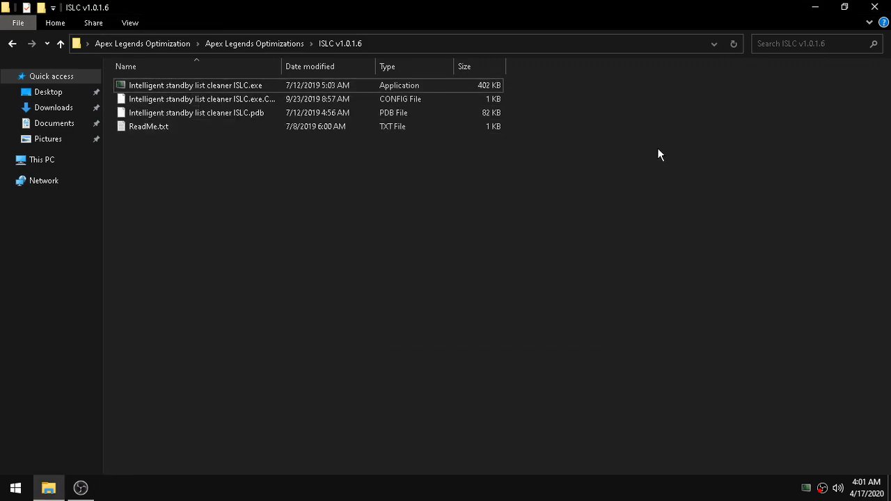
click(875, 8)
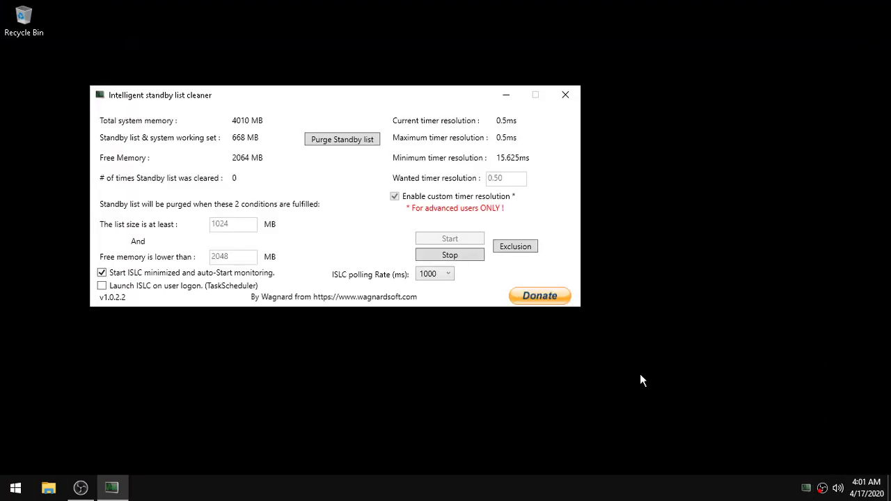
- Purge the standby list in Intelligent standby list cleaner and minimize its window to get back to the desktop
drag(256, 95, 307, 99)
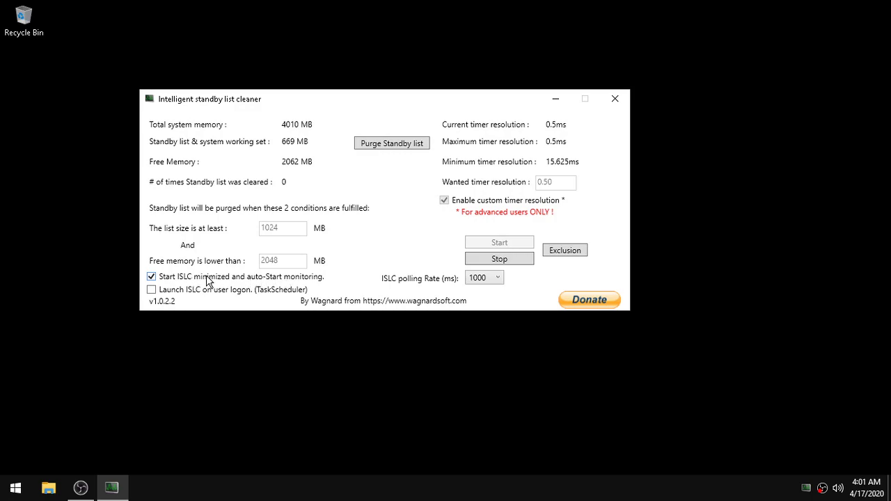
click(388, 151)
click(557, 100)
right_click(496, 167)
click(521, 203)
- Open HighPriority.reg from the Apex Legends Optimizations folder in Notepad++, review its r5apex.exe registry path and CpuPriorityClass entry, and close the editor
double_click(413, 193)
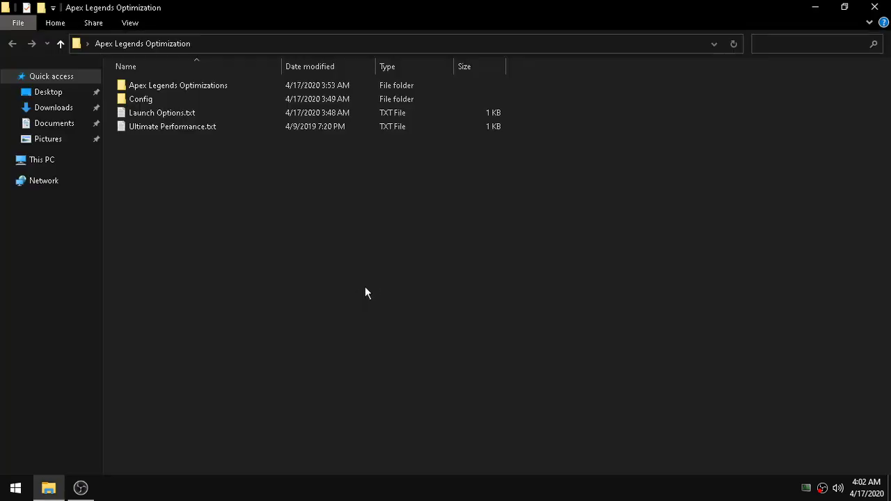
double_click(238, 86)
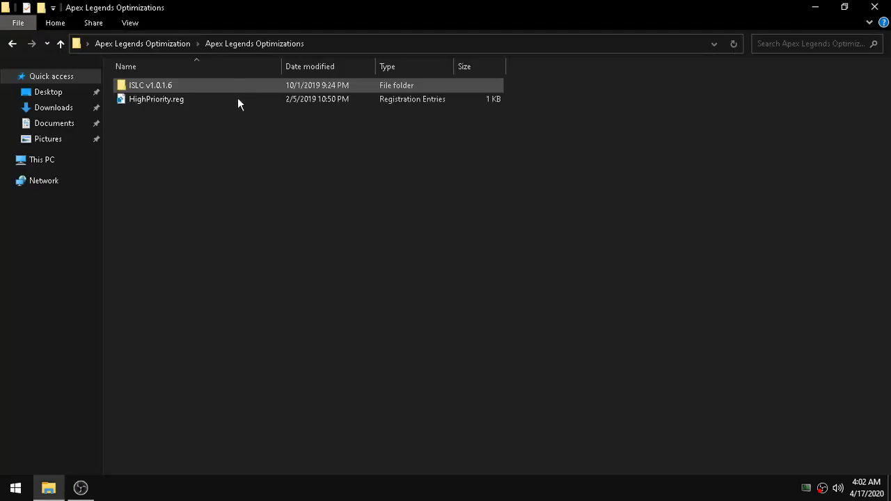
right_click(153, 99)
click(222, 179)
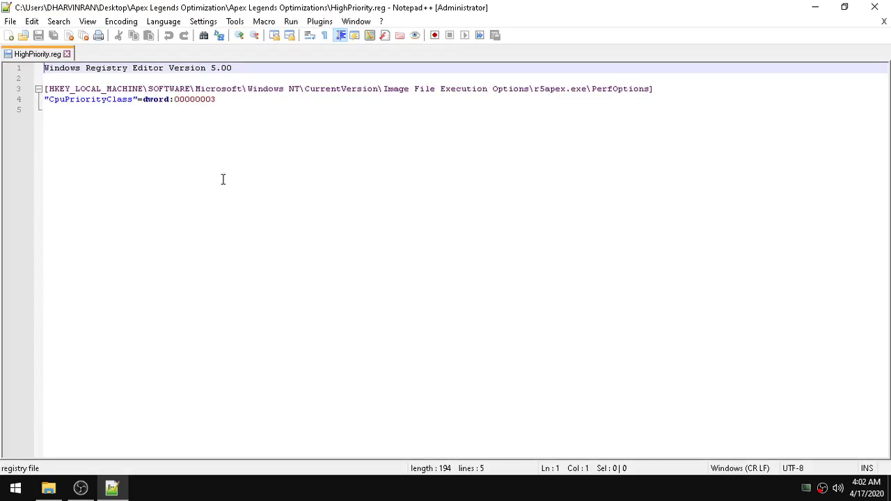
drag(47, 84, 650, 84)
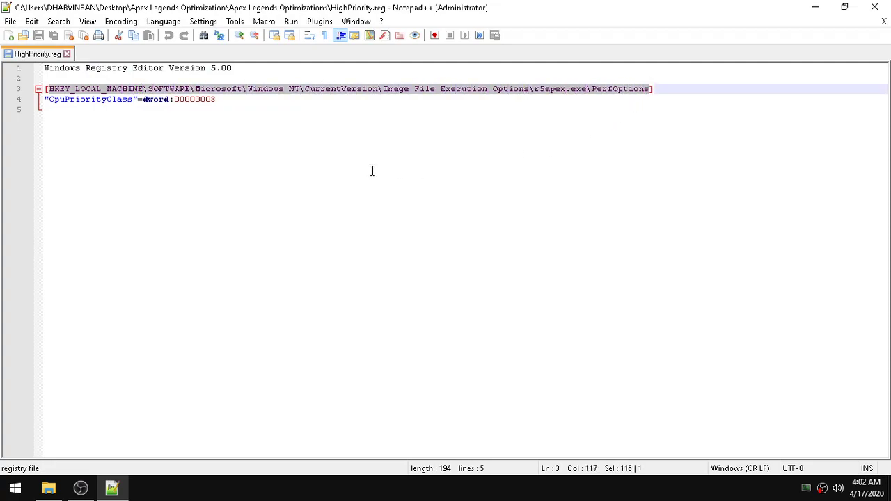
drag(51, 100, 220, 100)
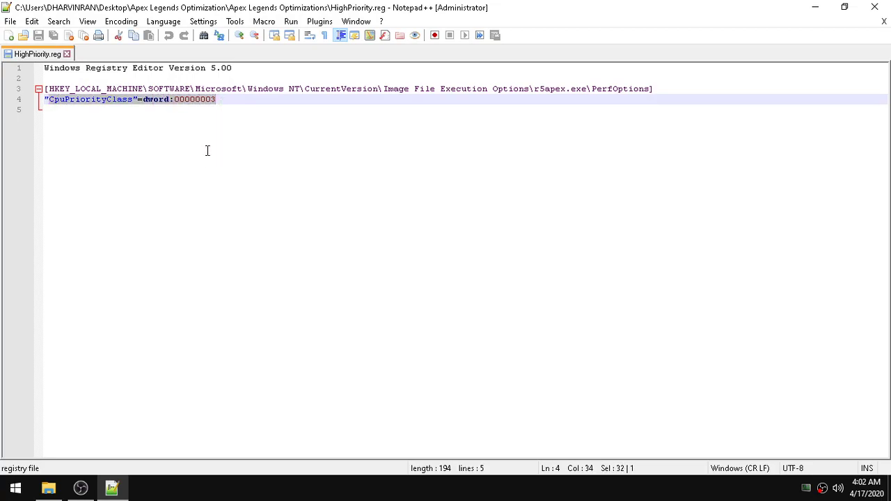
click(221, 99)
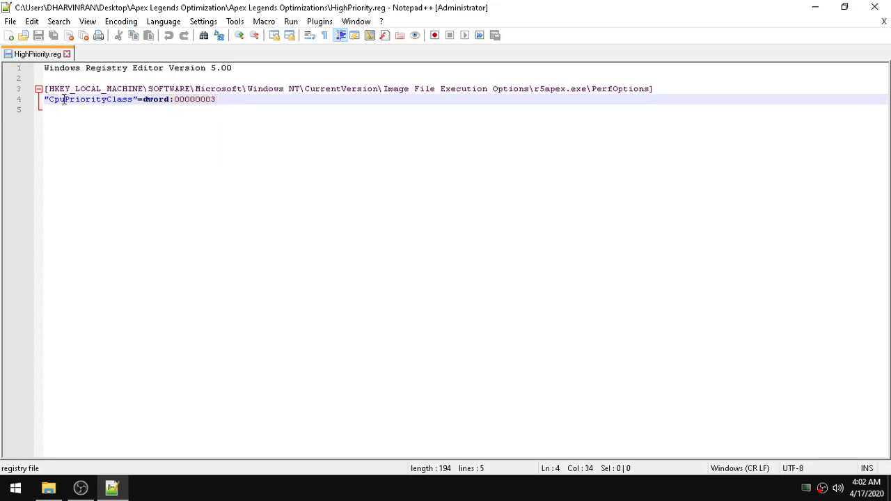
click(67, 55)
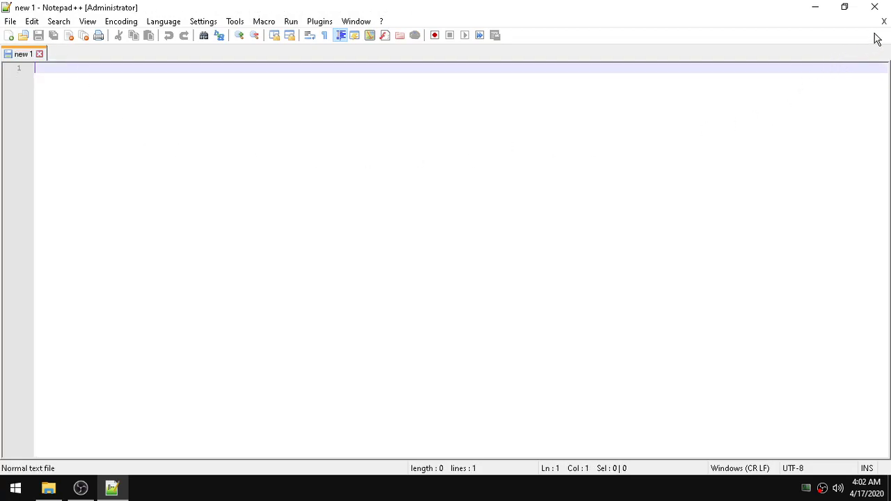
click(874, 7)
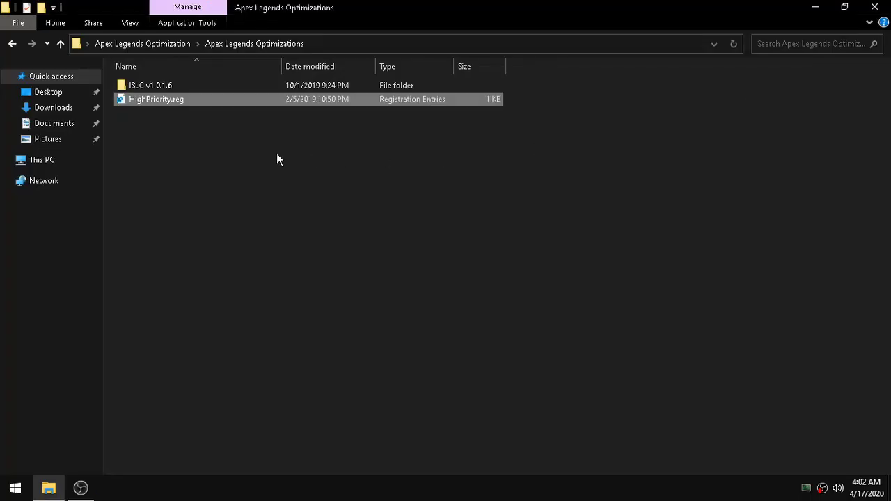
- Merge HighPriority.reg into the Windows registry and dismiss the Registry Editor dialogs
double_click(198, 98)
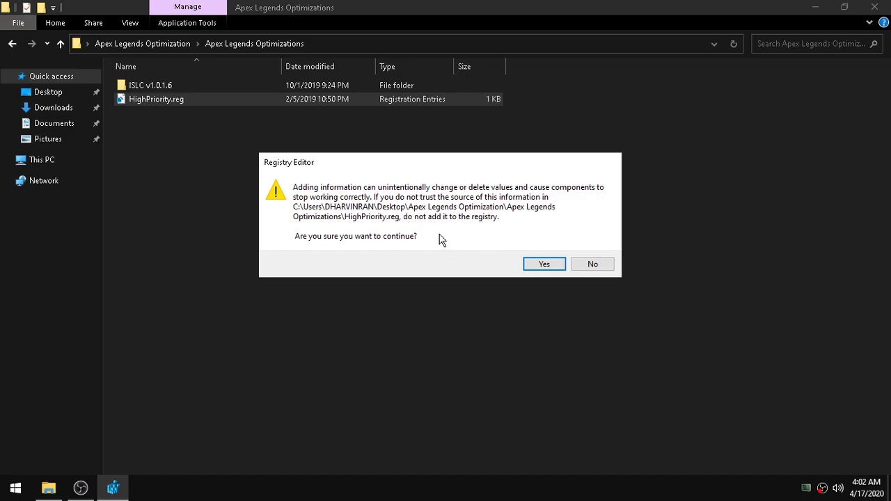
click(544, 266)
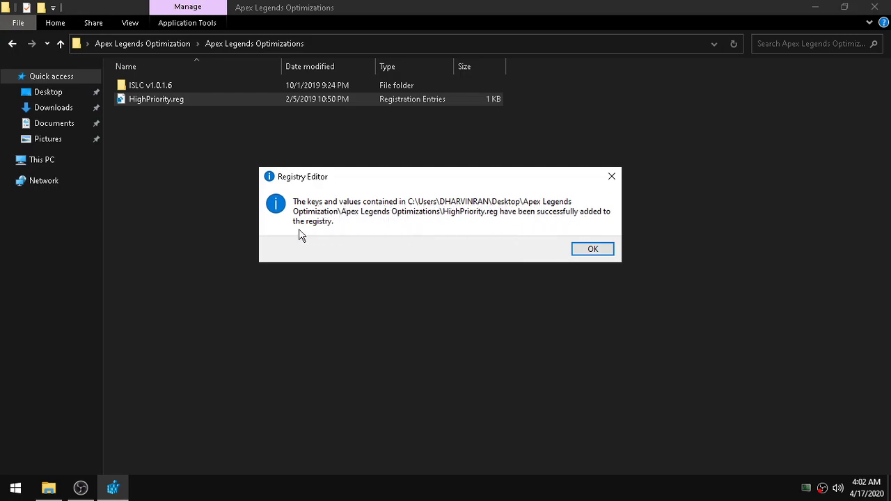
click(592, 249)
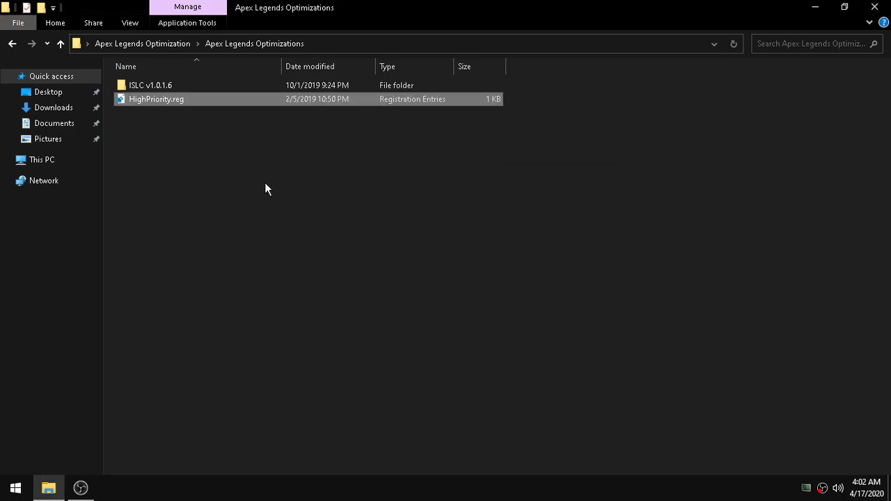
click(262, 183)
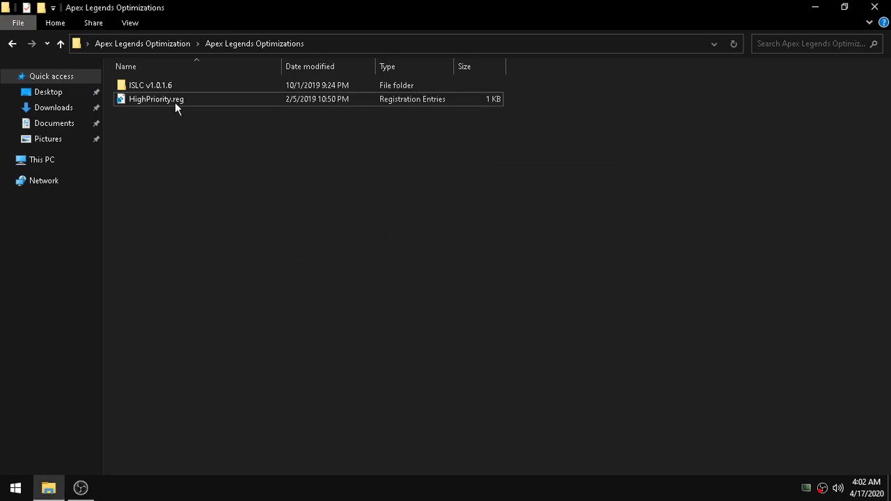
- Copy autoexec.cfg from the Config folder inside Apex Legends Optimization
click(157, 42)
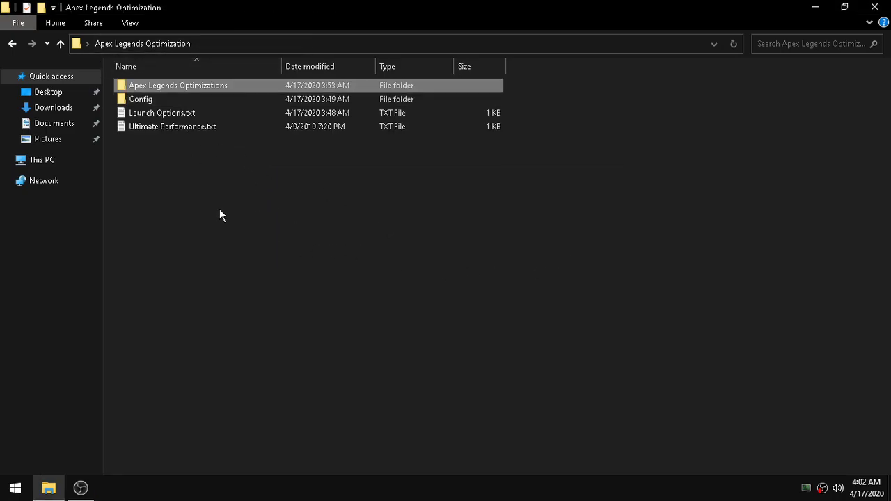
double_click(176, 97)
drag(175, 153, 244, 98)
click(213, 146)
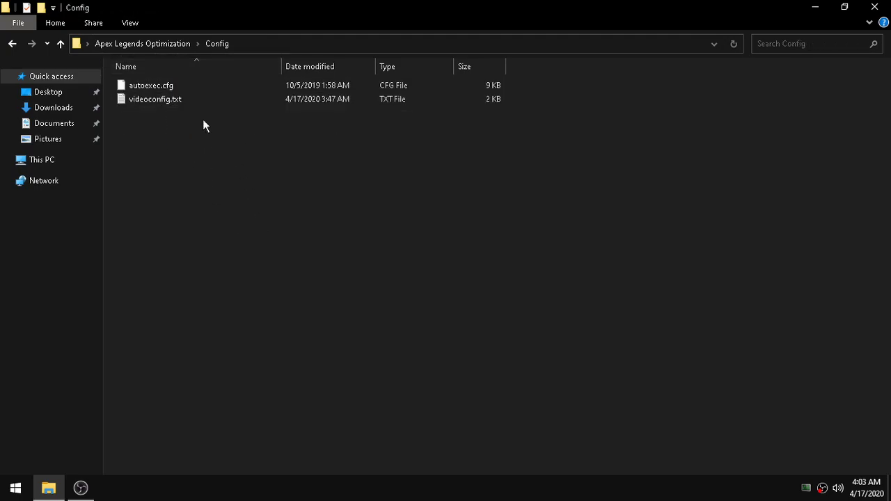
click(186, 94)
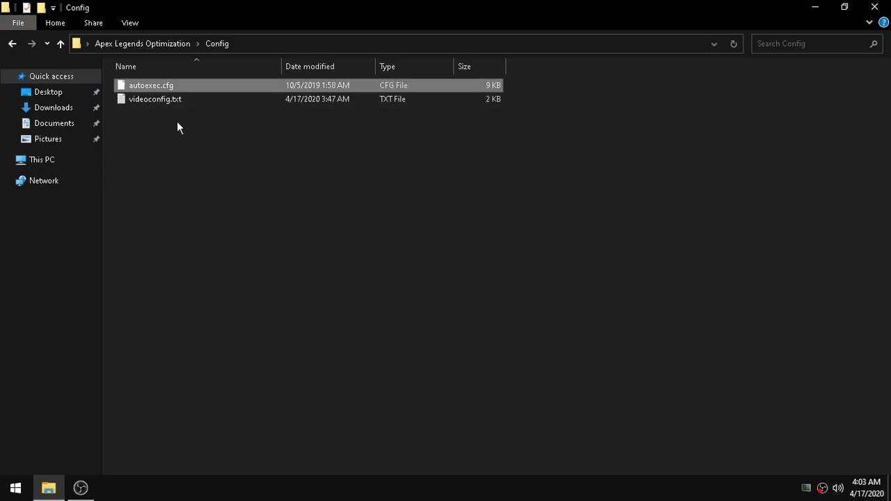
right_click(182, 83)
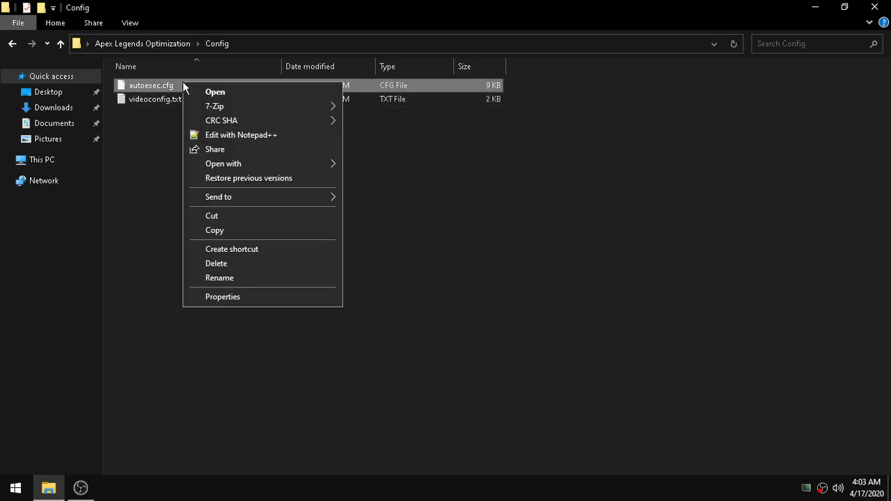
click(233, 233)
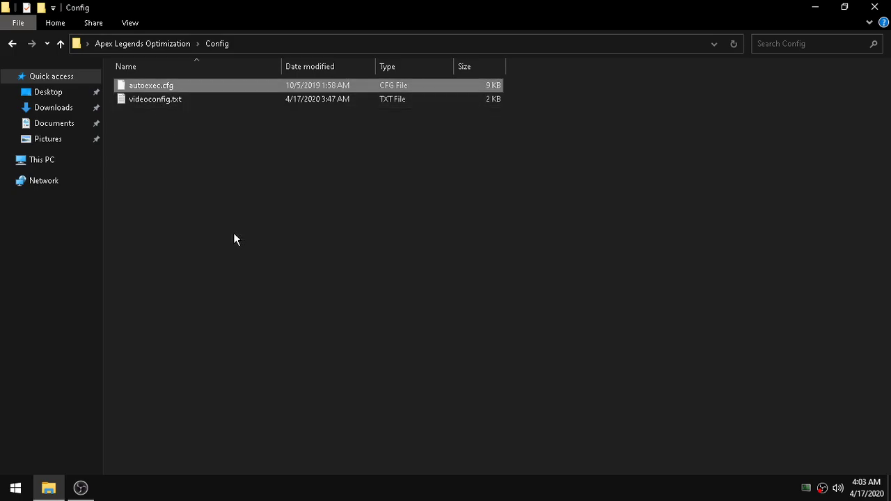
- Paste autoexec.cfg into C:\Program Files (x86)\Origin Games\Apex\cfg, replacing the existing file
click(43, 160)
double_click(198, 198)
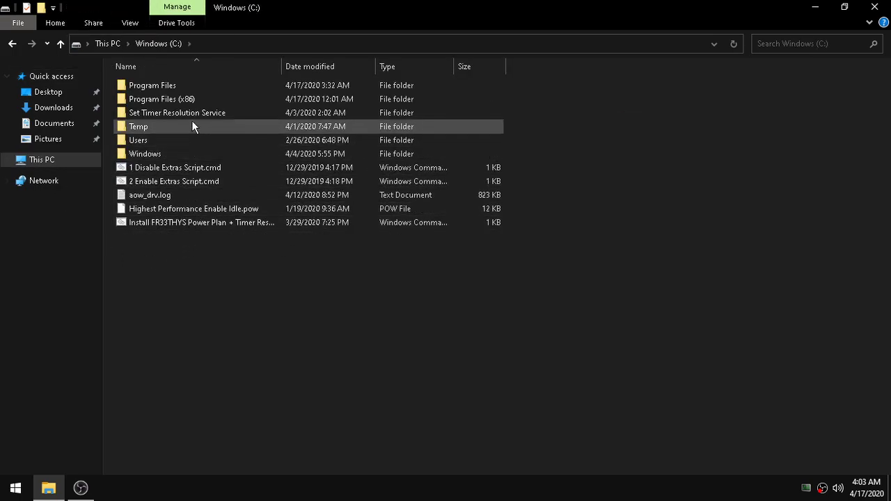
double_click(203, 101)
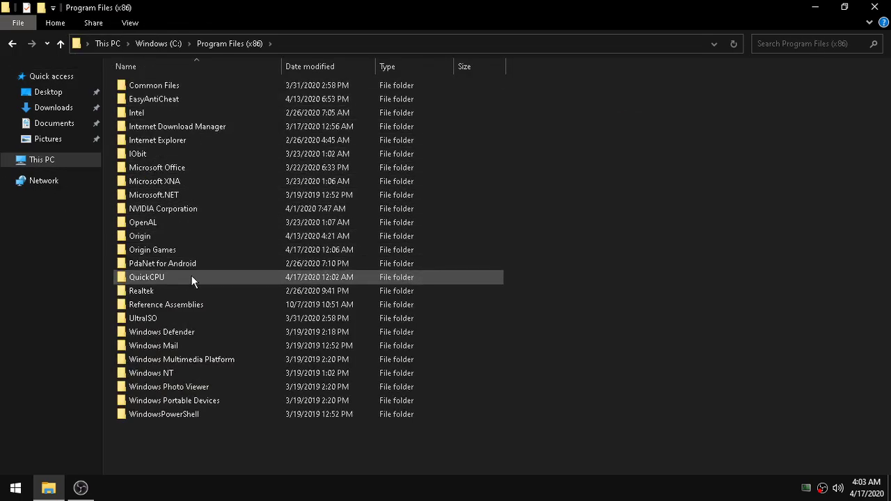
double_click(196, 250)
double_click(163, 87)
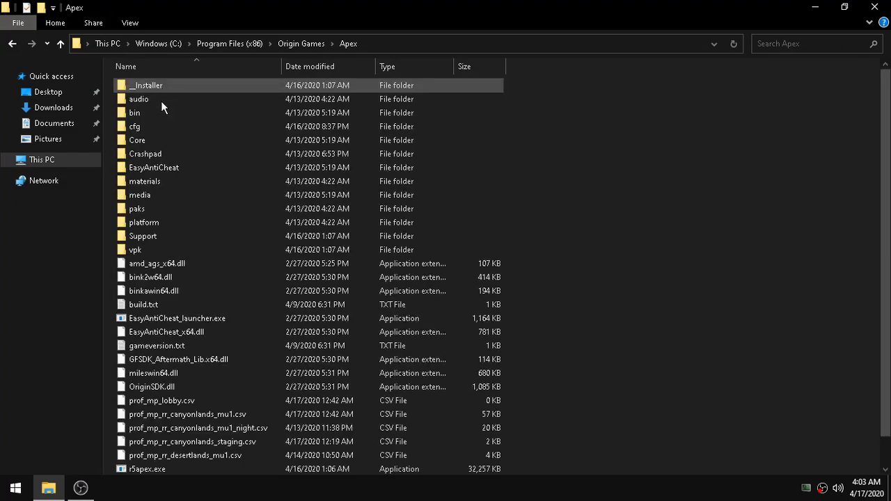
double_click(151, 129)
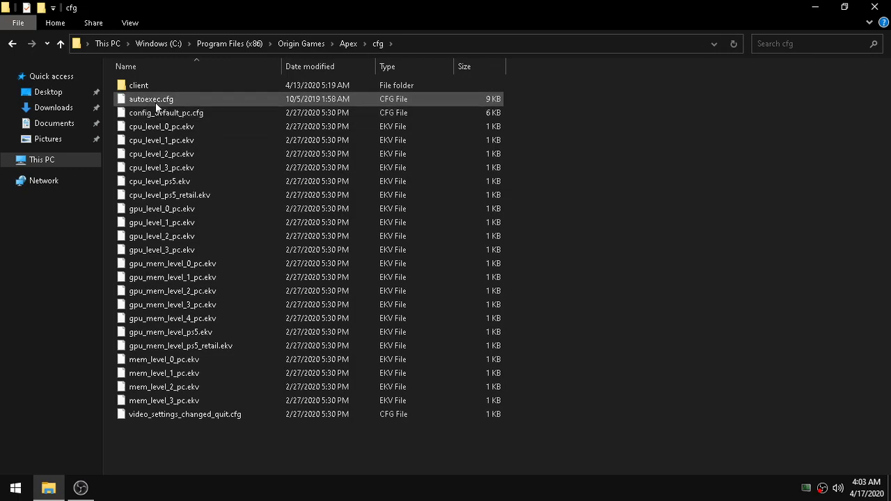
right_click(549, 134)
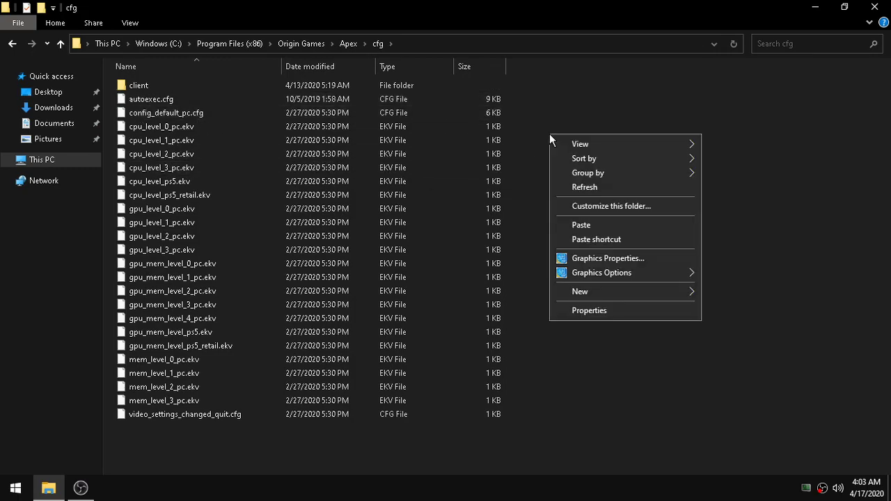
click(593, 224)
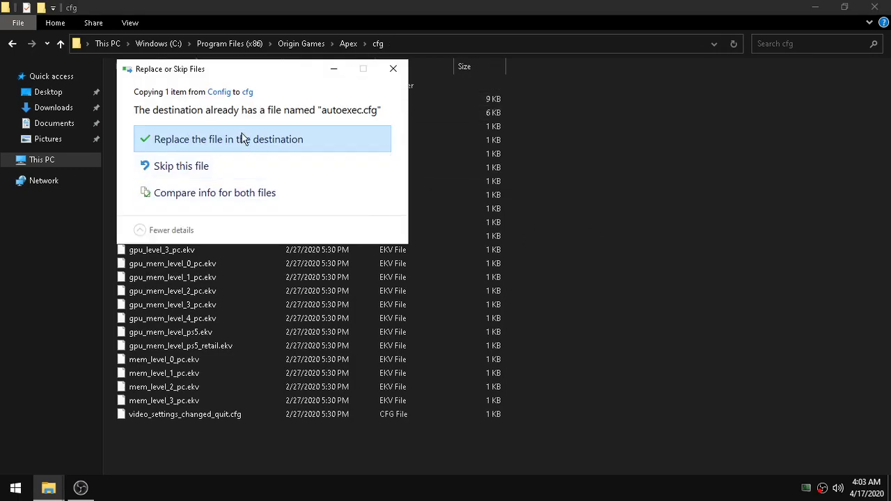
click(218, 141)
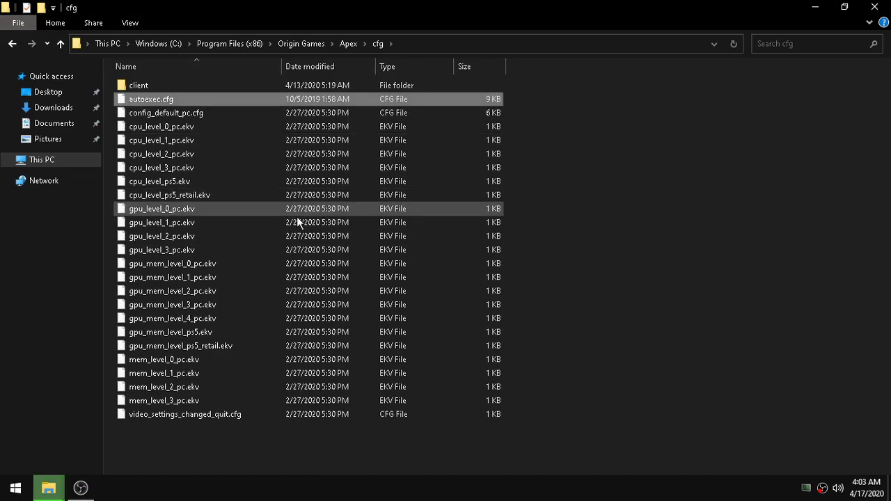
- Open the compatibility properties of r5apex.exe in the Origin Games Apex folder and enable Disable fullscreen optimizations
click(349, 44)
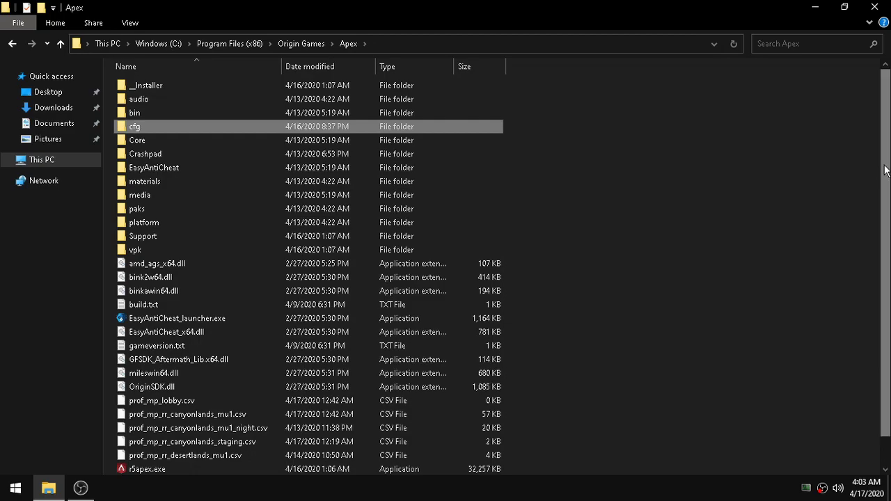
drag(886, 174, 887, 231)
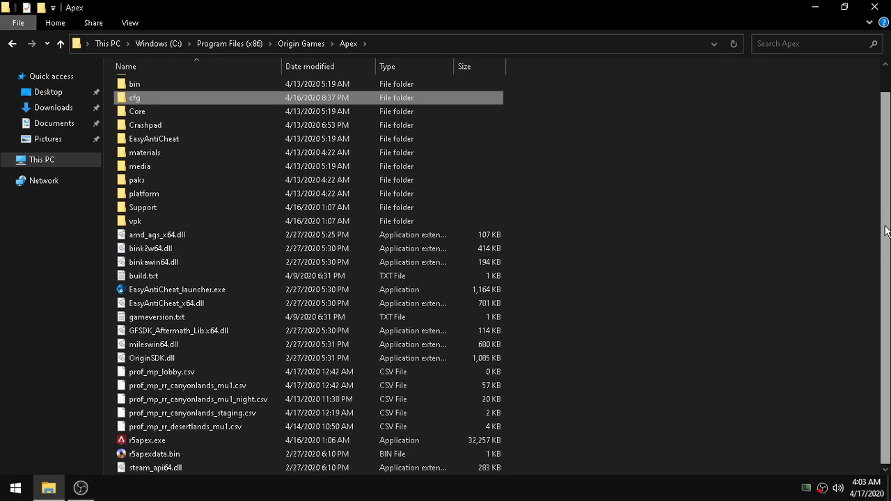
click(192, 438)
right_click(192, 438)
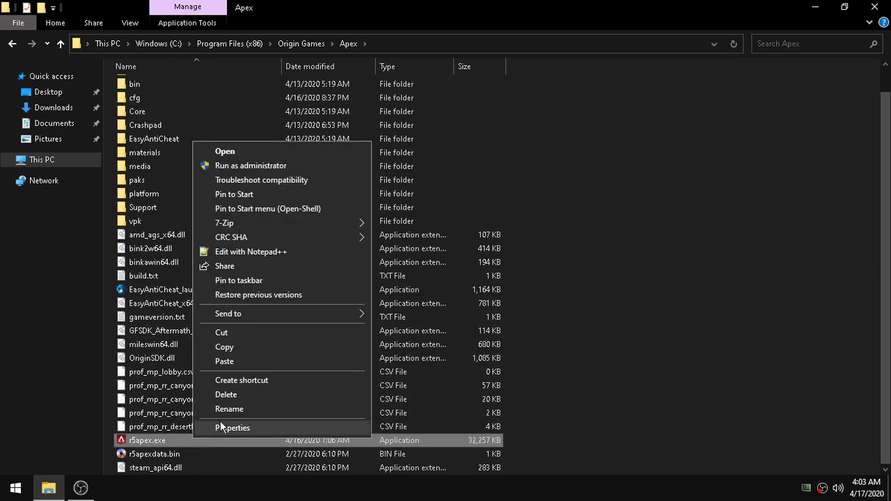
click(256, 428)
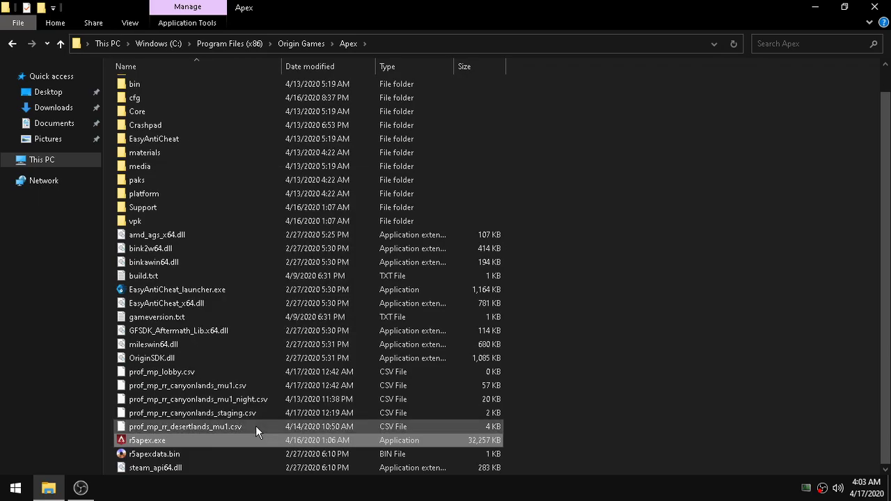
click(306, 171)
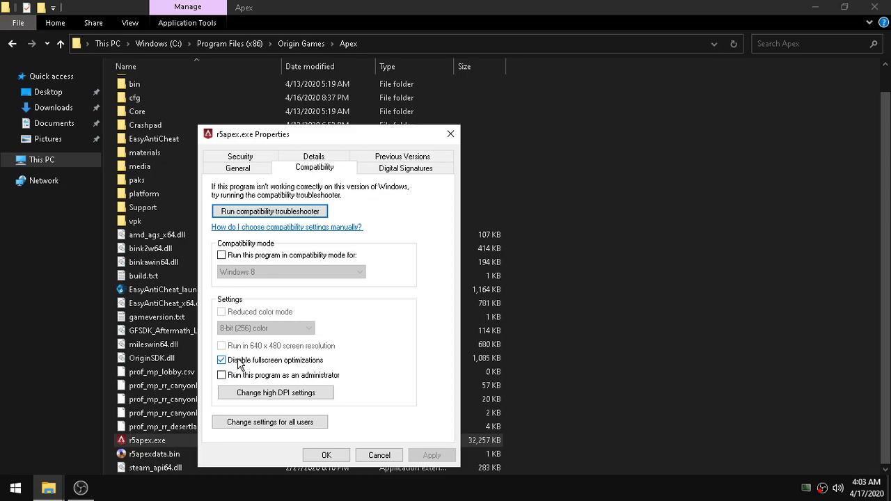
click(222, 361)
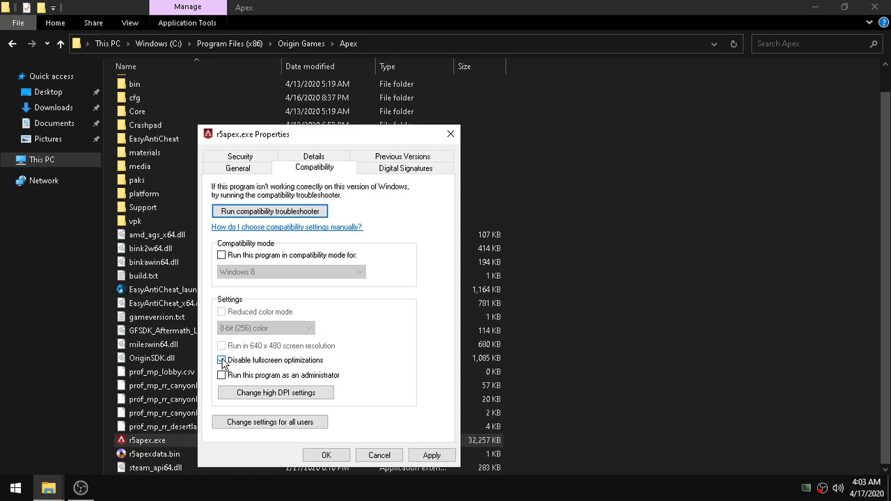
- Toggle Override high DPI scaling behavior in r5apex.exe's high DPI settings, apply the compatibility changes and close the folder
click(270, 394)
click(260, 387)
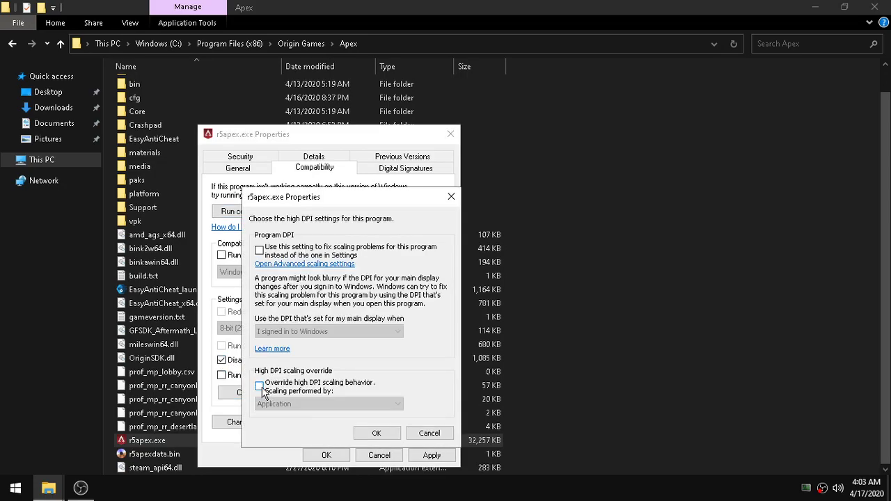
click(376, 433)
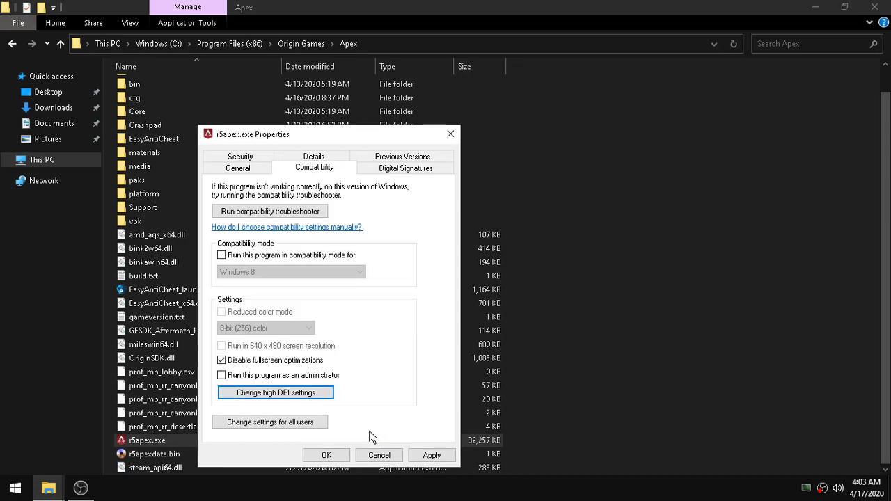
click(430, 457)
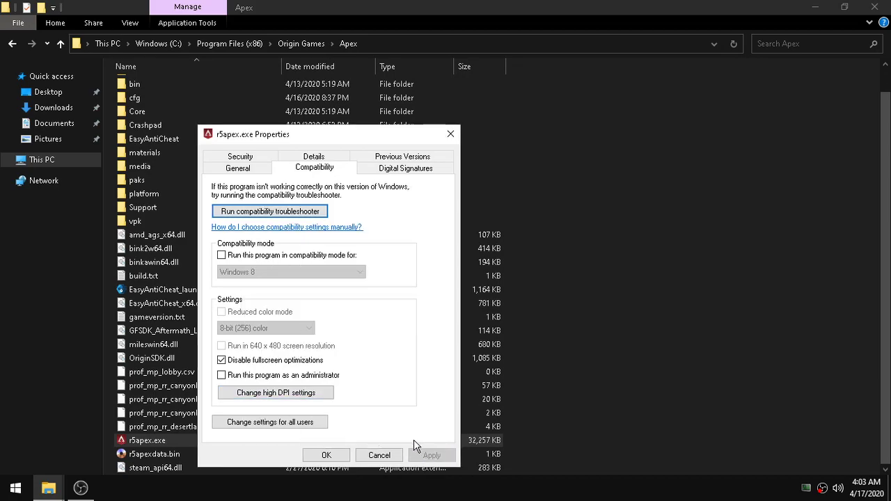
click(328, 455)
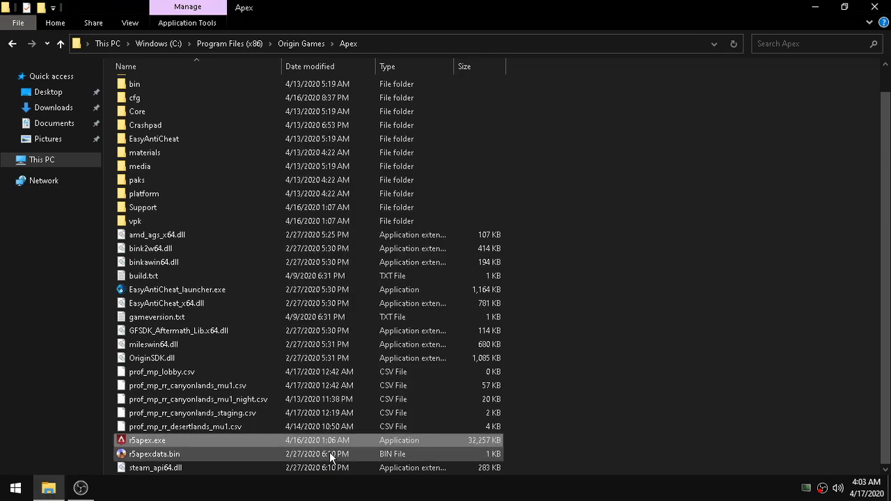
click(876, 7)
- Copy videoconfig.txt from the Config folder inside Apex Legends Optimization on the desktop
right_click(537, 123)
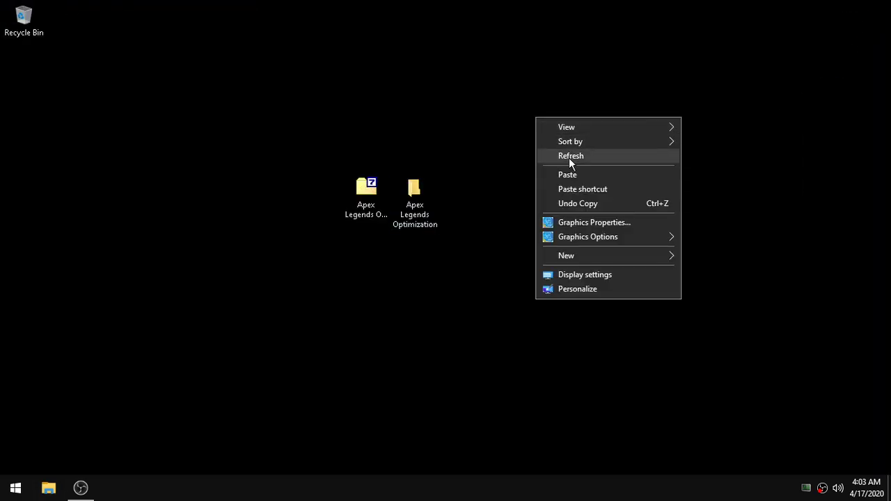
click(567, 155)
double_click(417, 194)
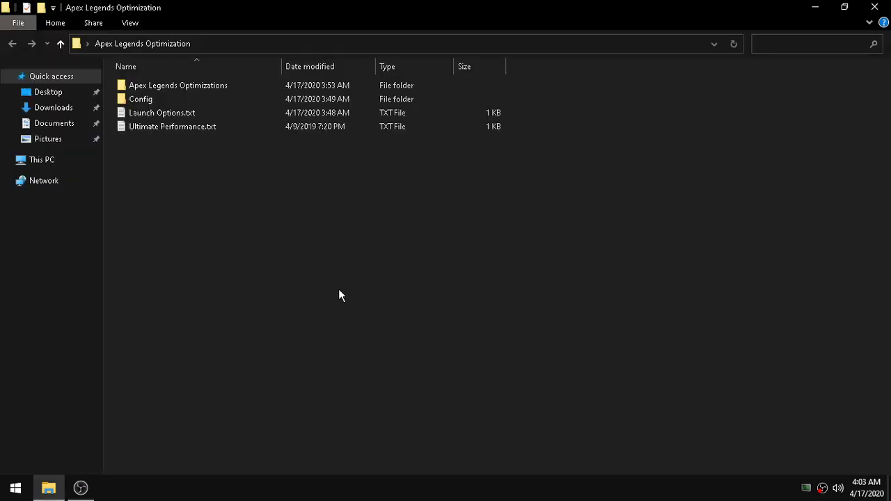
double_click(177, 99)
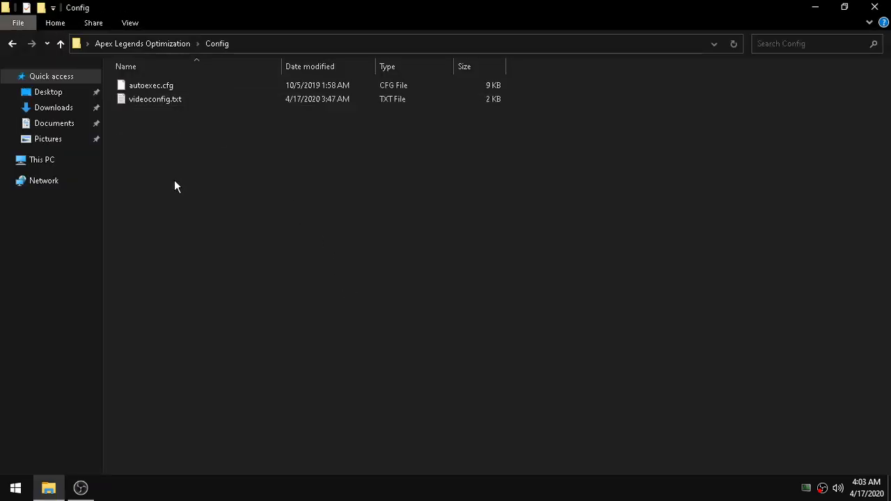
right_click(148, 96)
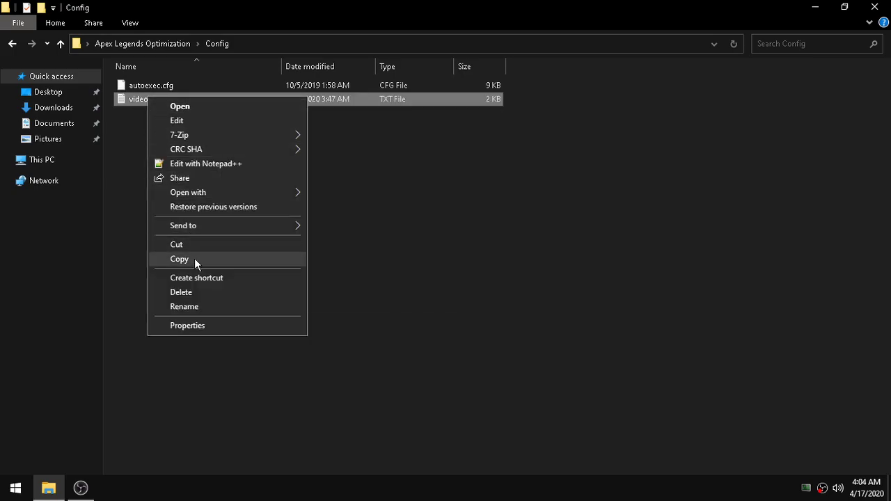
click(194, 258)
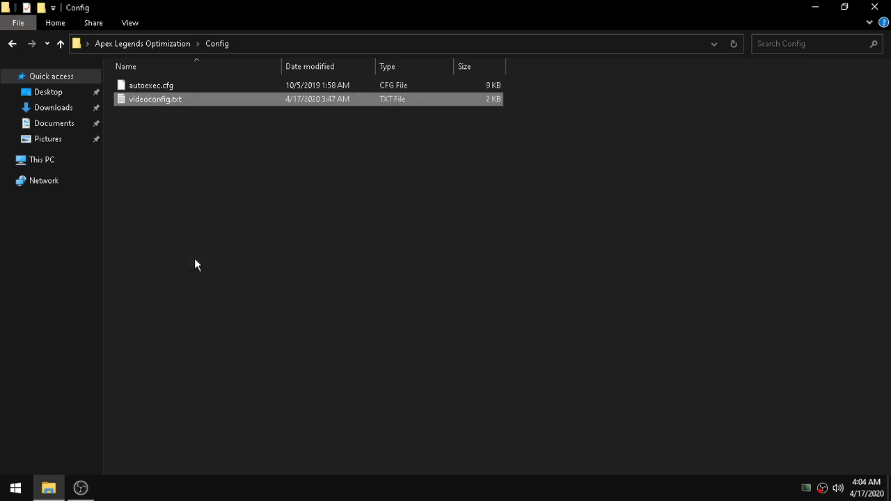
- Open the Saved Games\Respawn\Apex\local folder within the user's profile folder on drive C
click(66, 164)
double_click(203, 186)
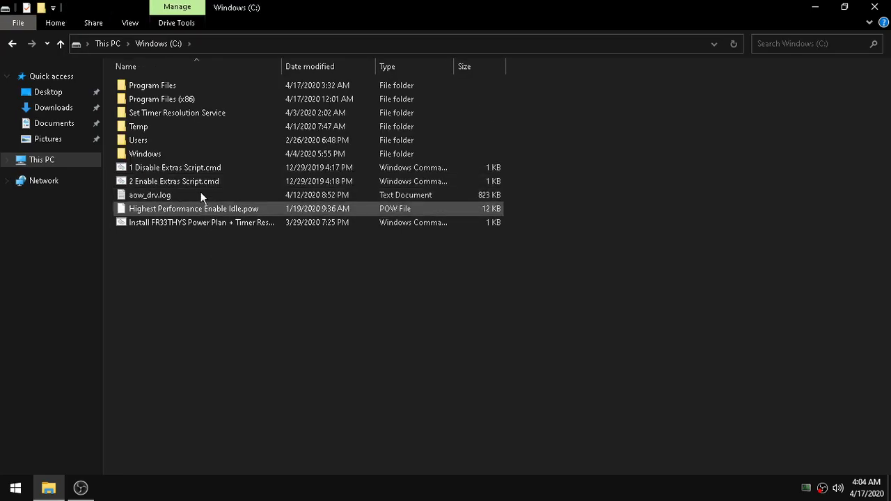
double_click(183, 141)
double_click(197, 85)
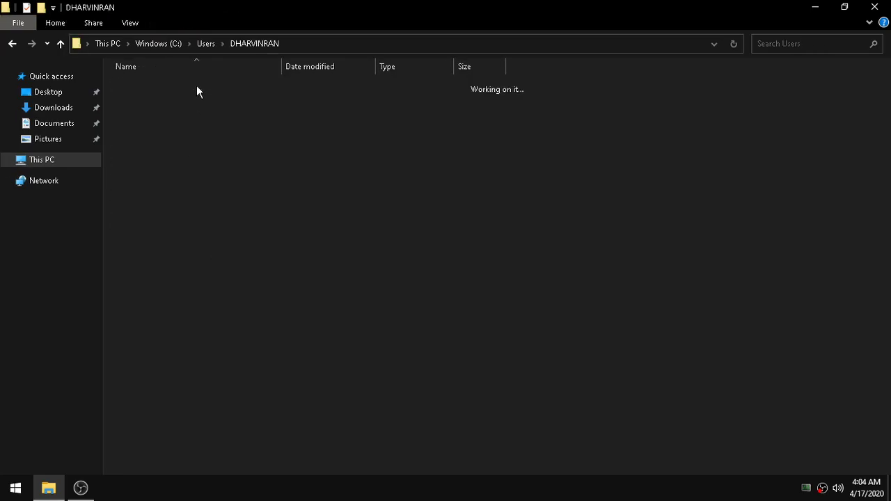
double_click(196, 249)
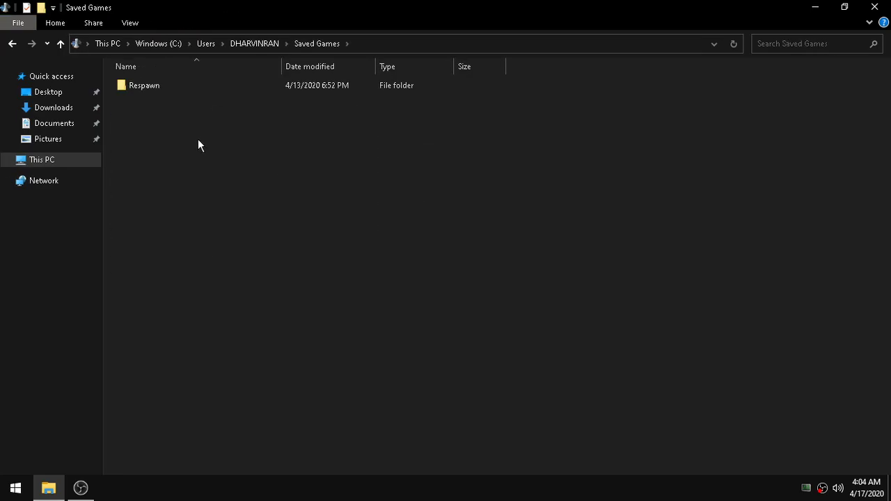
double_click(181, 83)
double_click(181, 83)
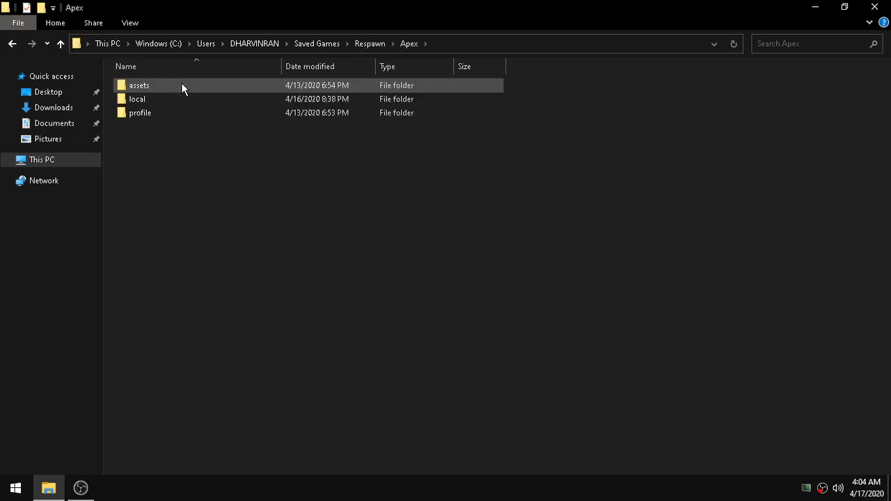
double_click(180, 98)
- Paste videoconfig.txt into the local folder, replacing the existing file, and close the folder window
key(ctrl+a)
click(165, 149)
right_click(165, 142)
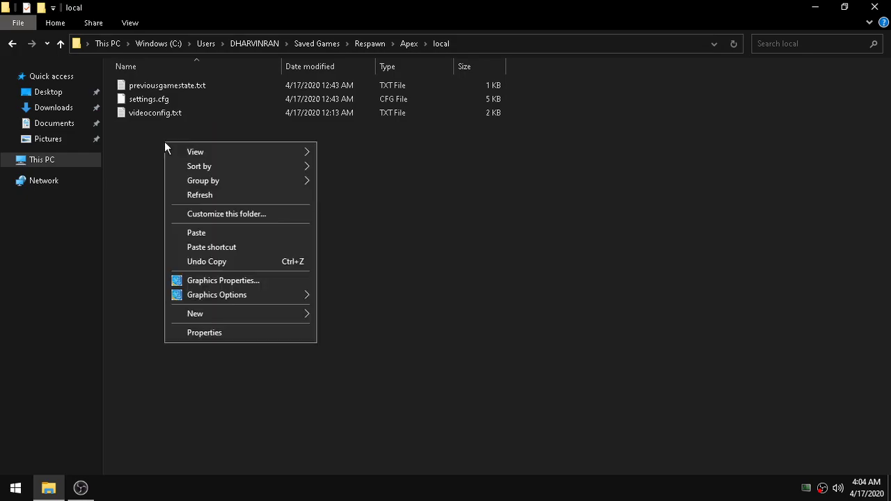
click(202, 233)
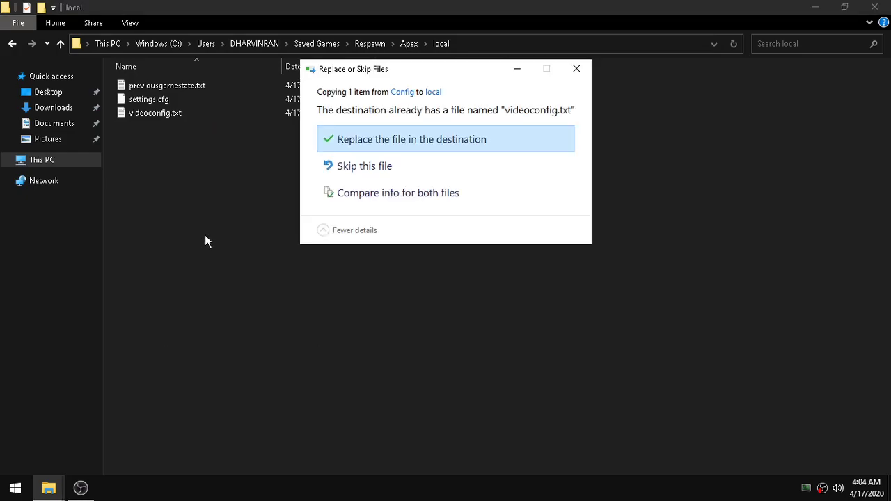
click(390, 140)
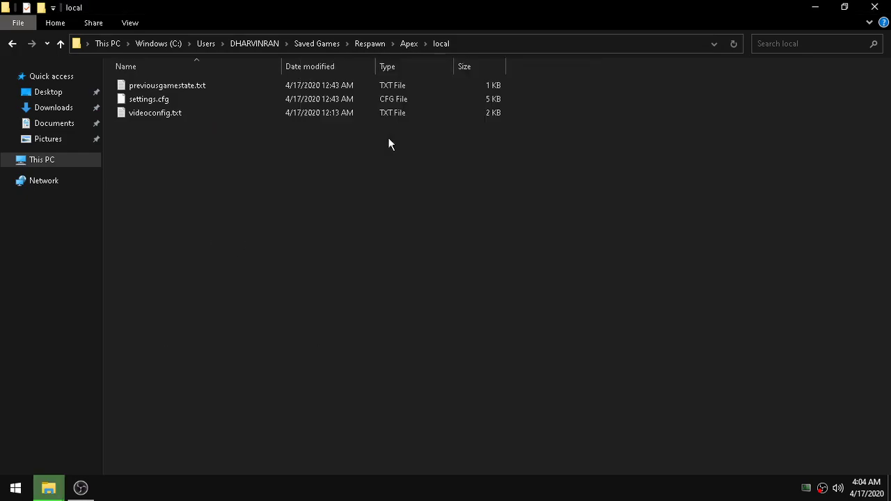
click(874, 7)
- Open Launch Options.txt from the Apex Legends Optimization folder in Notepad++ and examine the launch options, highlighting -refresh 60
right_click(519, 88)
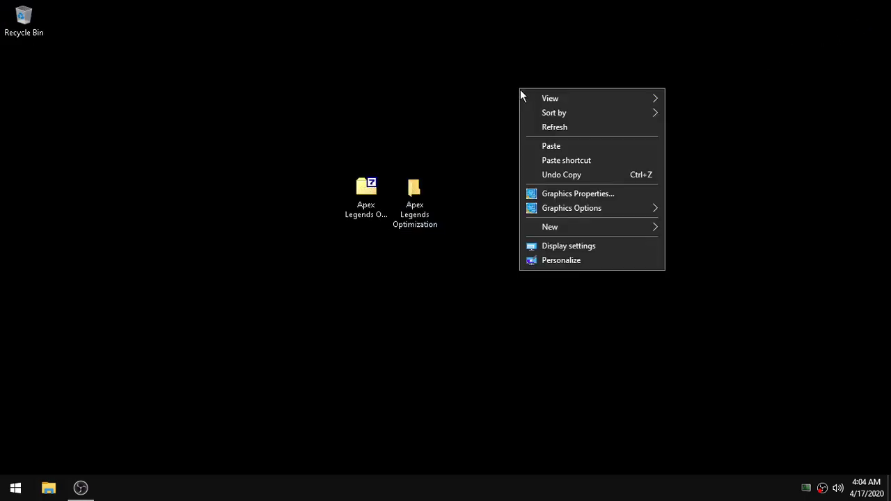
click(555, 128)
right_click(537, 98)
click(585, 138)
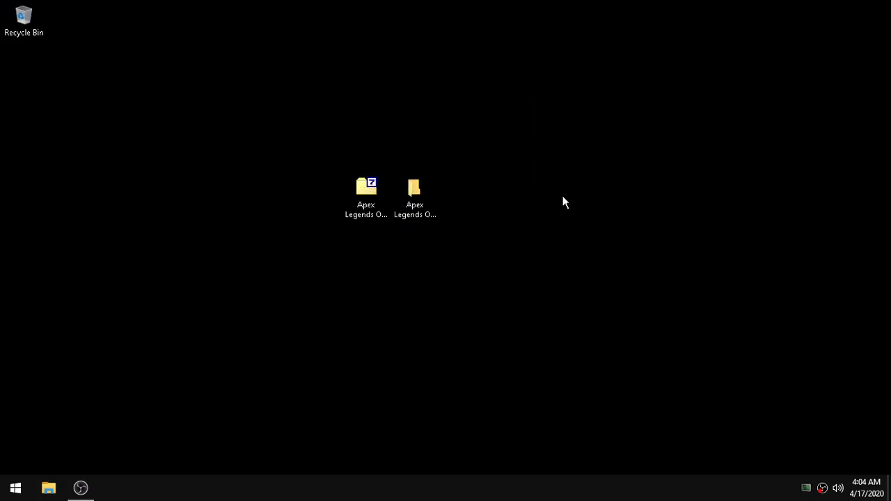
double_click(400, 191)
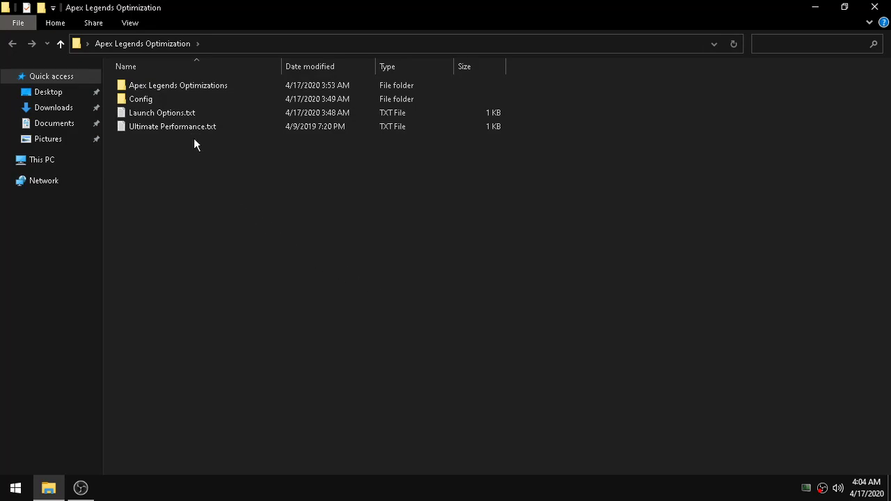
right_click(194, 116)
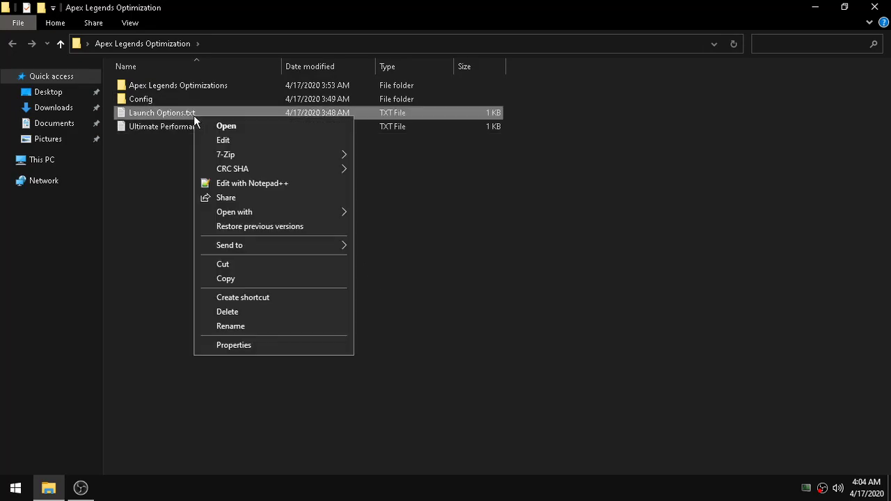
click(235, 183)
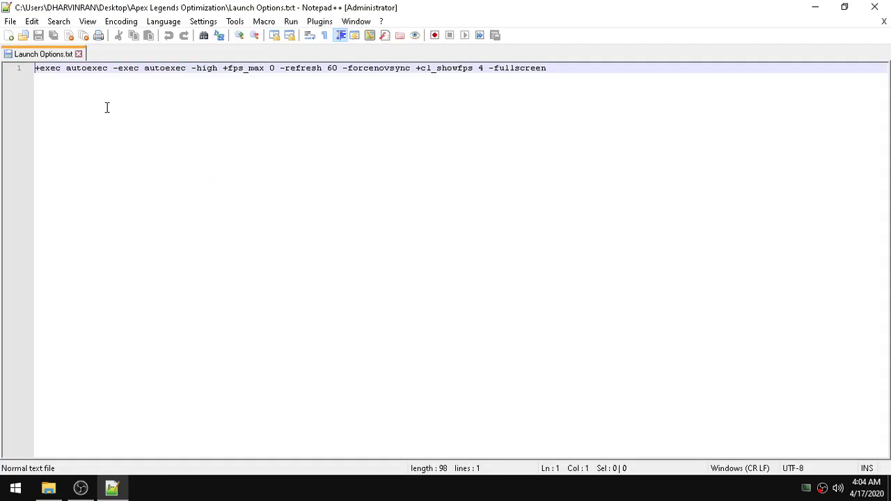
drag(35, 69, 593, 72)
click(553, 70)
drag(281, 68, 340, 70)
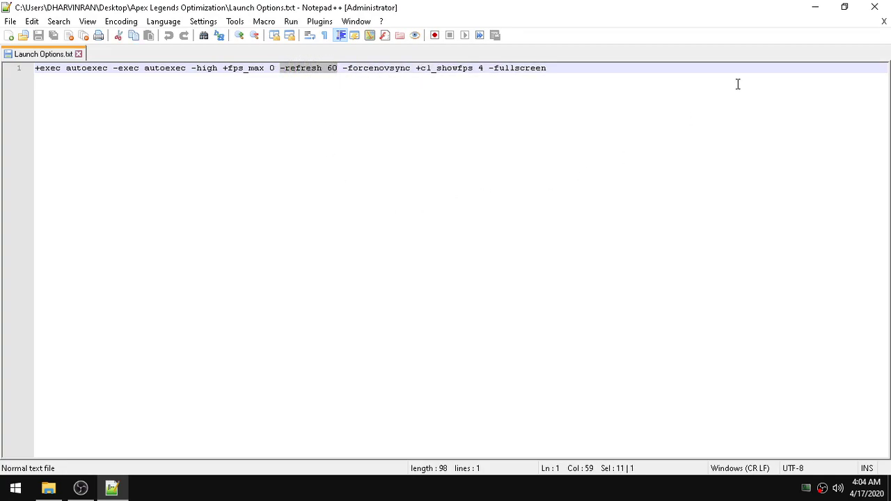
- Minimize the open windows, check the monitor's refresh rate in Windows advanced display settings, and close Settings
click(815, 8)
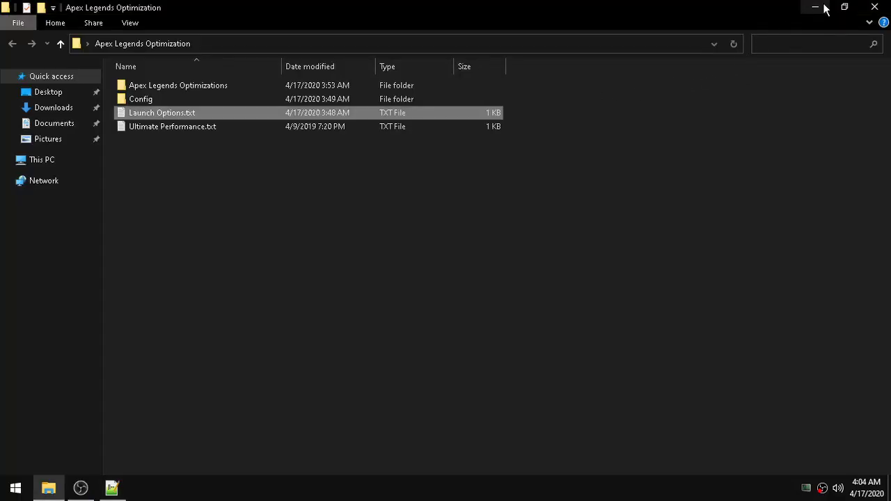
click(824, 8)
right_click(572, 77)
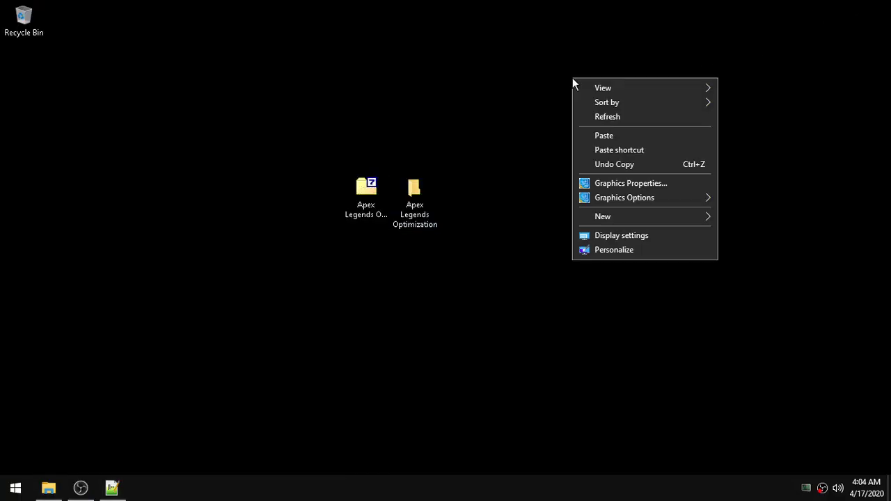
click(634, 237)
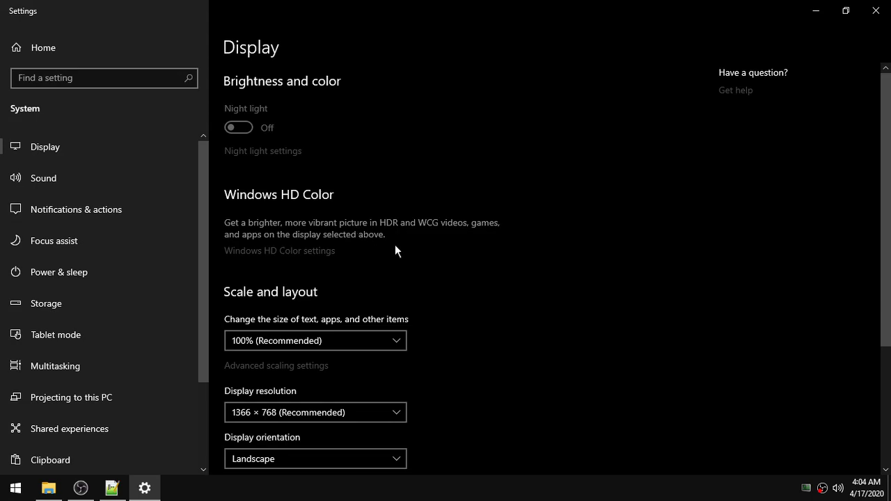
scroll(451, 258, down, 5)
click(317, 392)
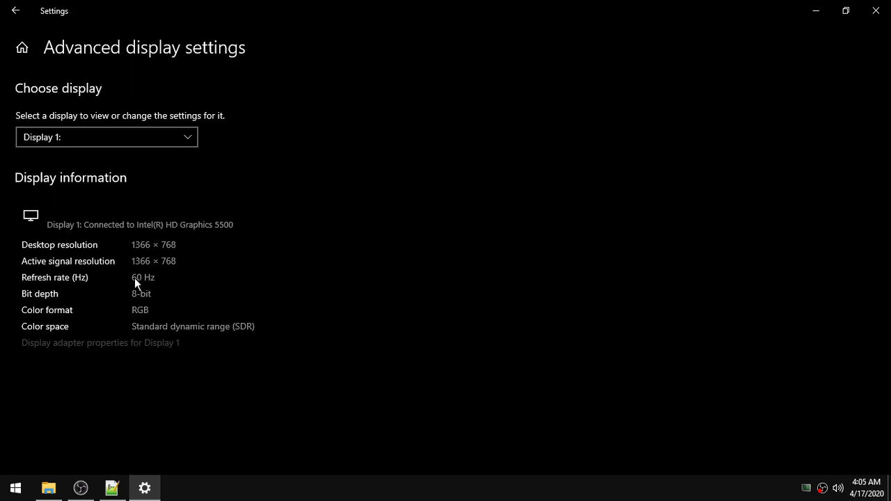
click(875, 15)
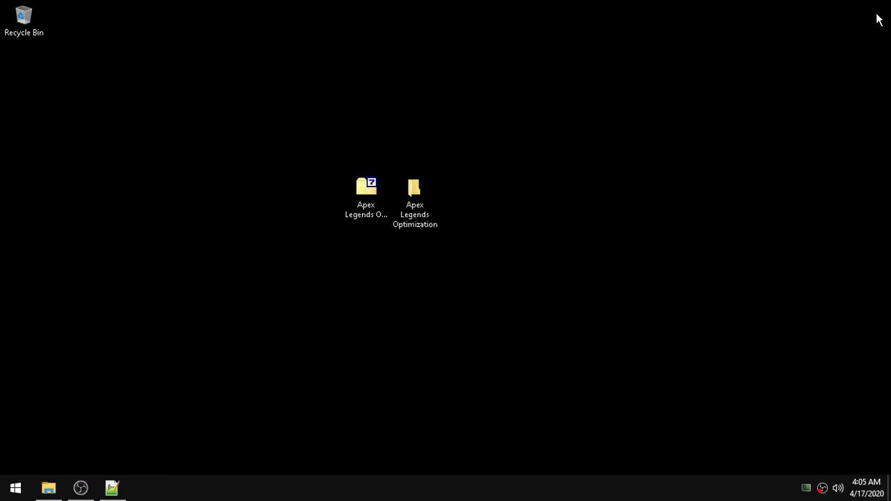
- Copy the entire launch options line from Launch Options.txt in Notepad++, and close the file and the editor
click(111, 488)
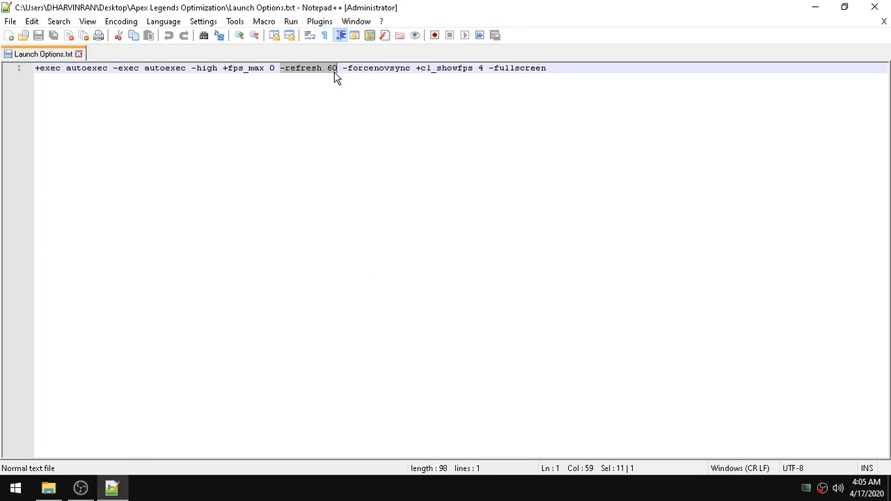
drag(551, 68, 2, 73)
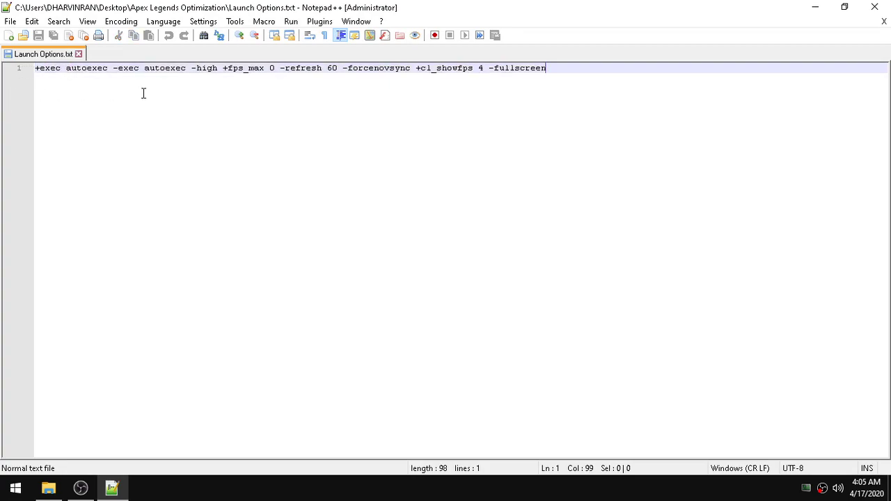
drag(550, 67, 23, 73)
right_click(196, 71)
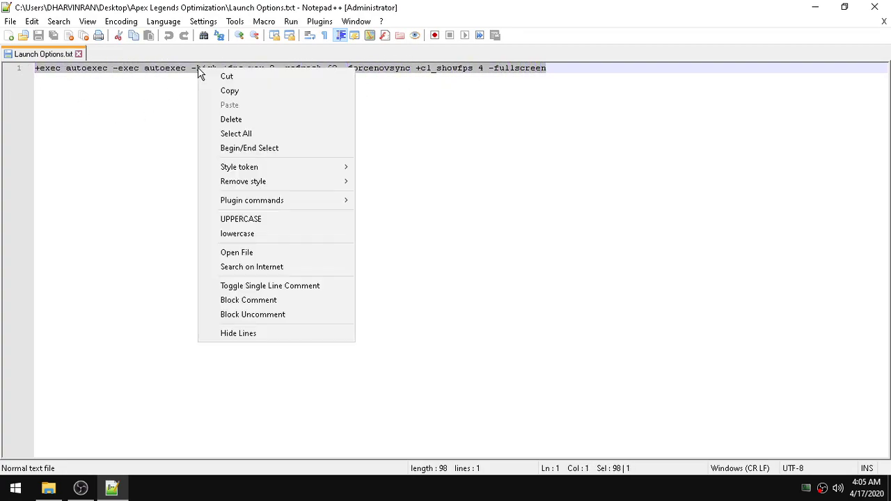
click(247, 89)
click(79, 53)
click(874, 8)
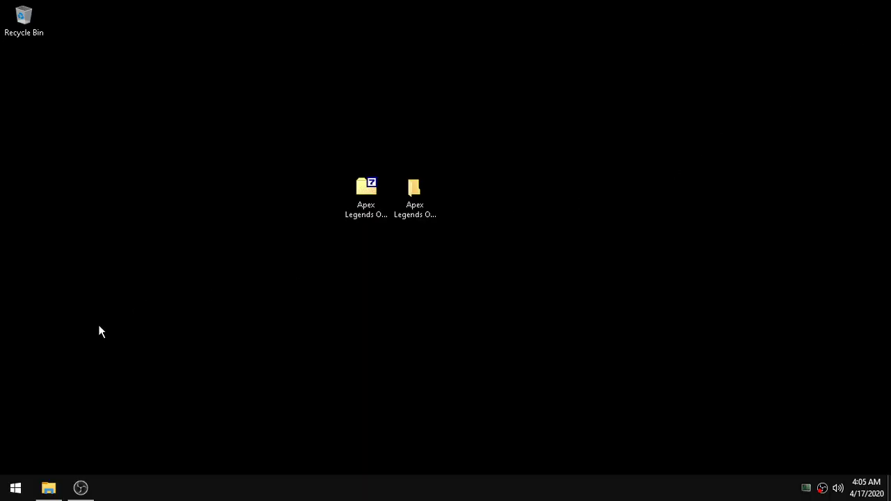
- Launch Origin.exe from the Program Files (x86)\Origin folder on drive C
click(48, 487)
click(65, 161)
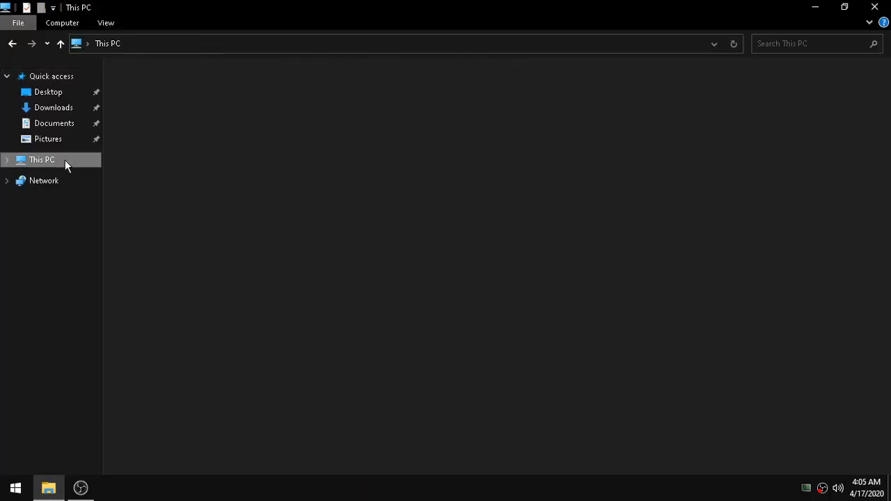
double_click(196, 206)
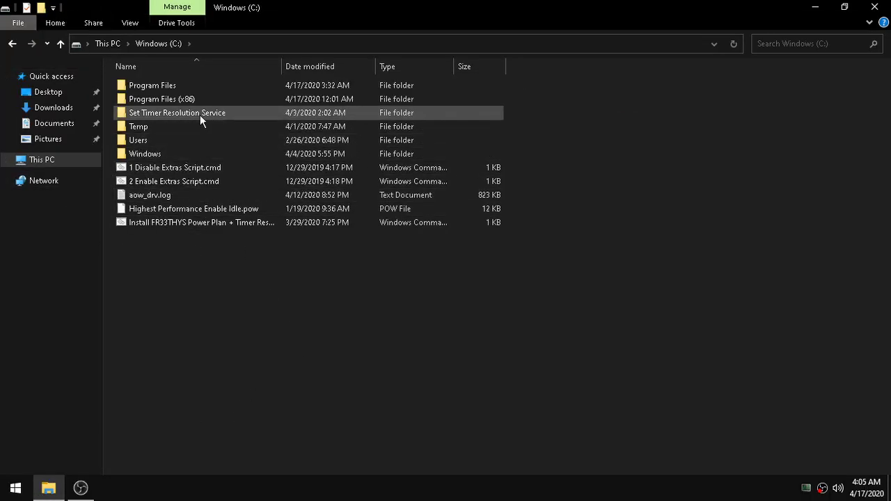
double_click(213, 102)
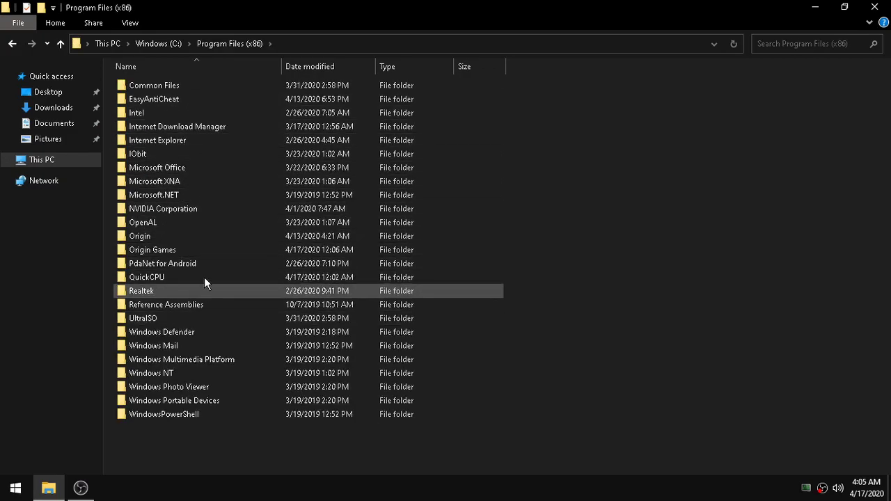
double_click(202, 236)
scroll(201, 243, down, 2)
scroll(201, 248, down, 5)
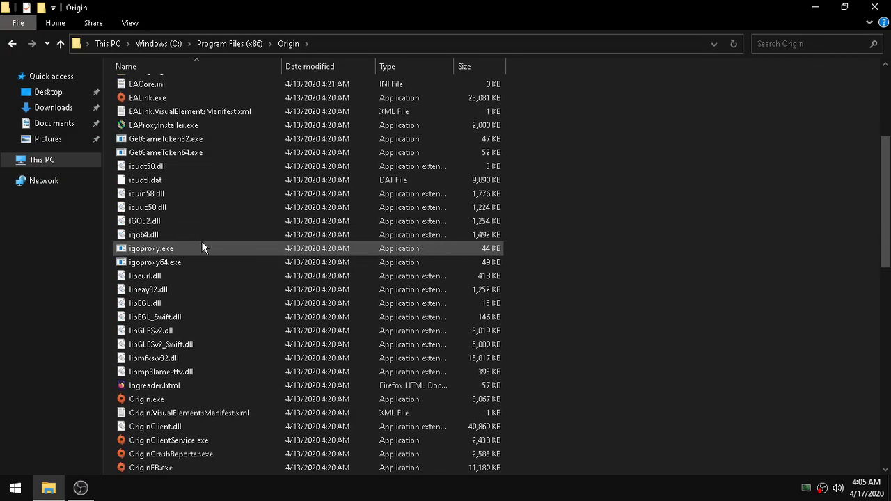
click(205, 330)
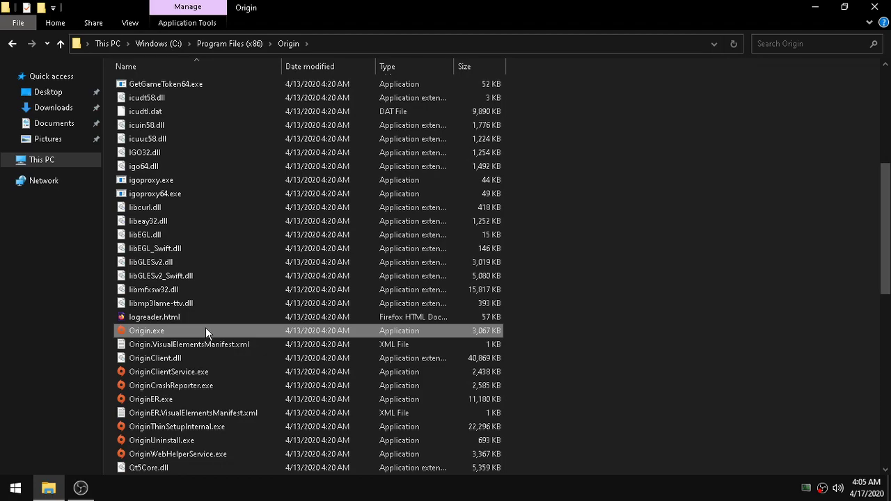
double_click(206, 329)
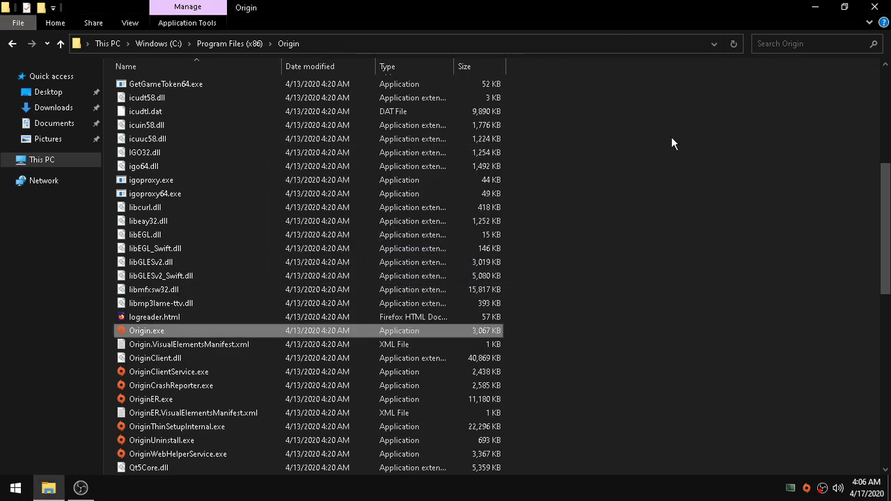
- Close the folder window, bring the Origin window fully into view and maximize it
click(874, 7)
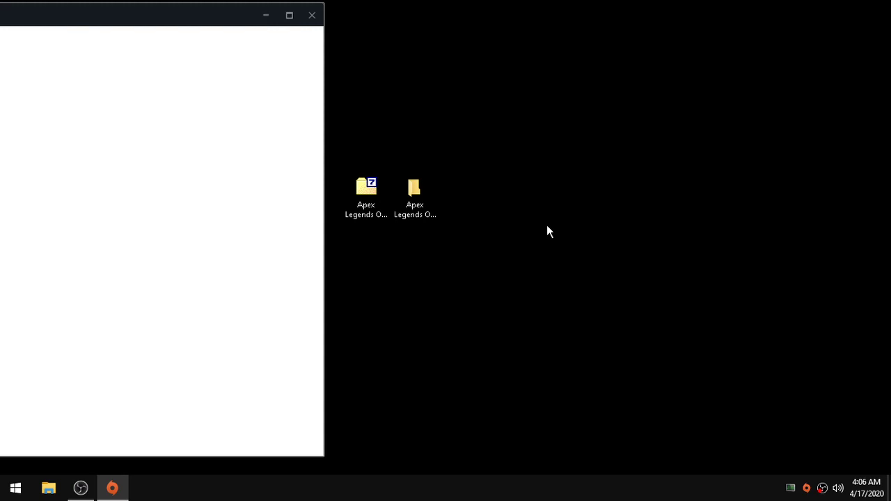
drag(225, 23, 650, 18)
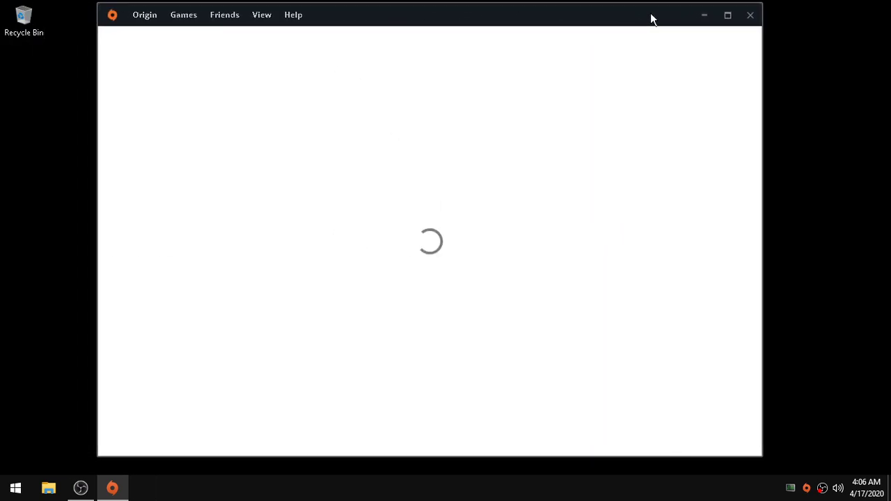
click(727, 15)
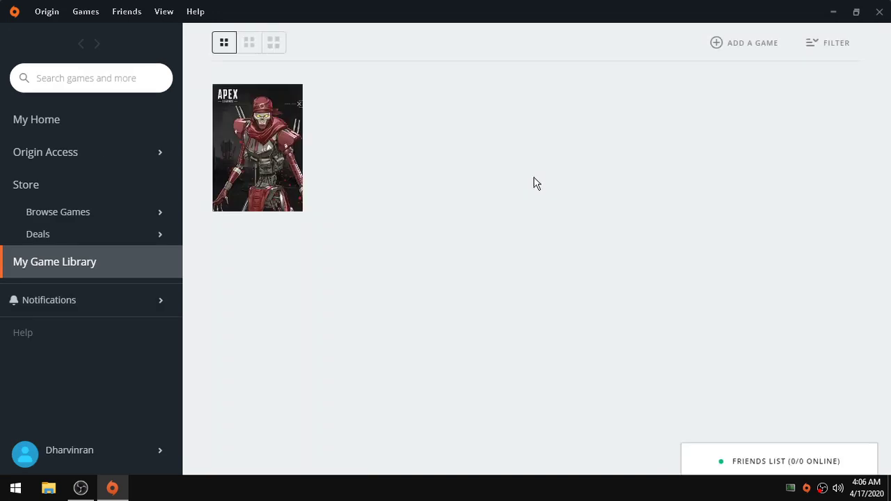
- Set Apex Legends' command line arguments to +exec autoexec -exec autoexec -high +fps_max 0 -refresh 60 -forcenovsync +cl_showfps 4 -fullscreen and save
right_click(255, 138)
click(311, 252)
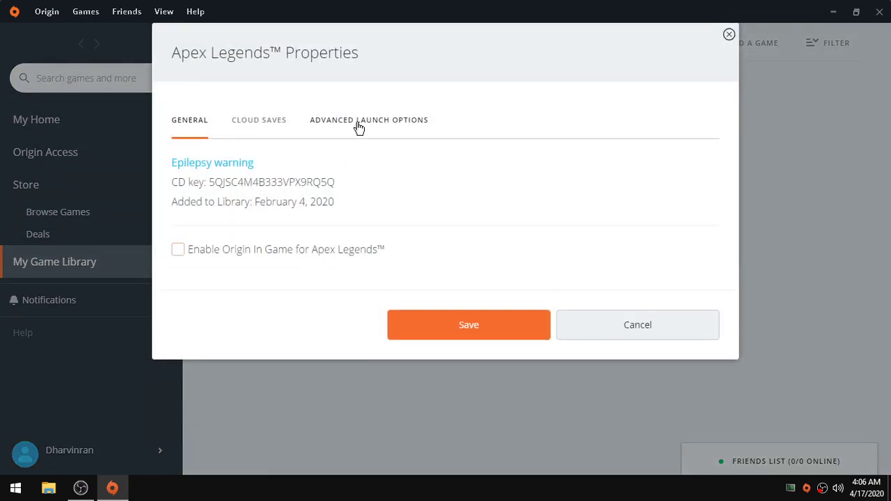
click(358, 124)
drag(666, 245, 149, 245)
key(ctrl+c)
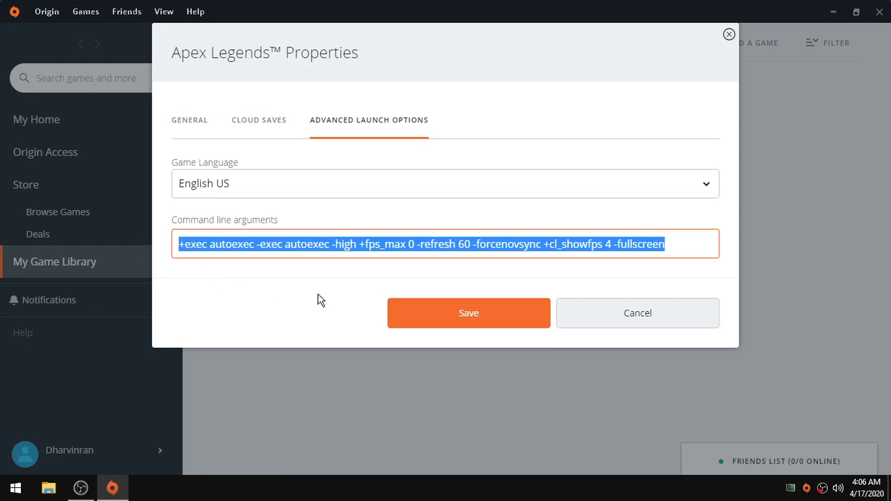
key(BackSpace)
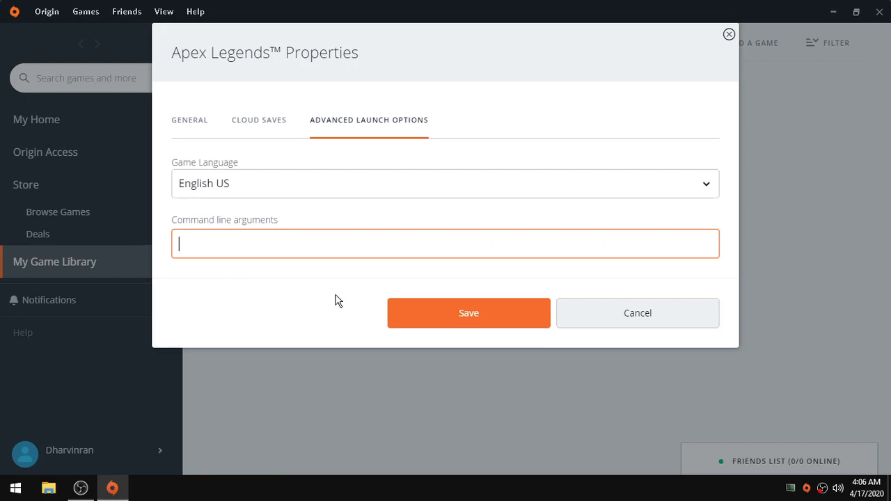
key(ctrl+v)
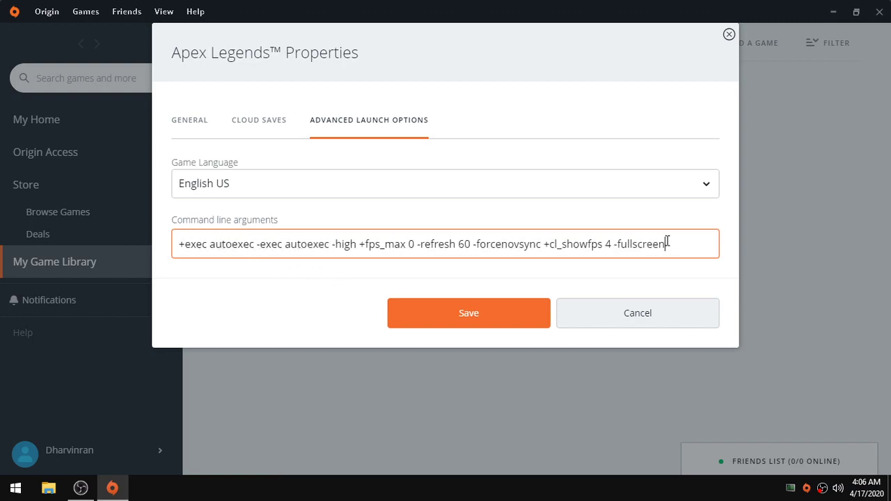
click(471, 322)
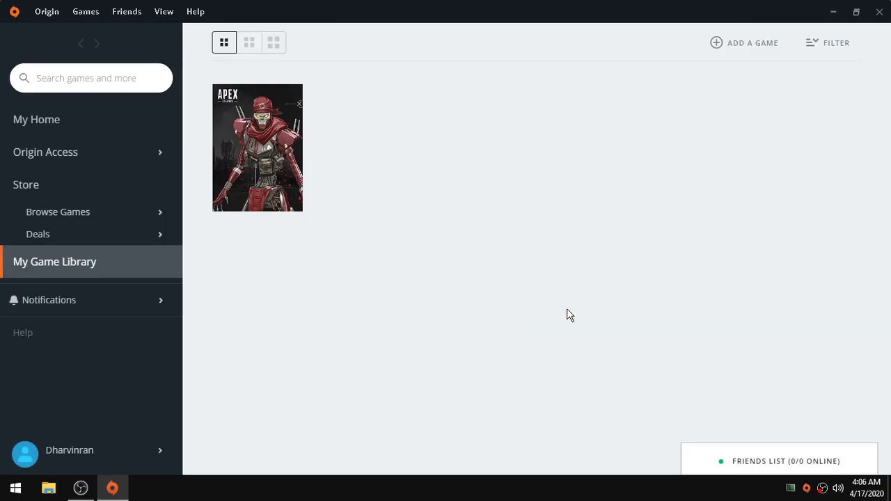
- Close the Origin window and quit the Origin process still running in the background
click(881, 19)
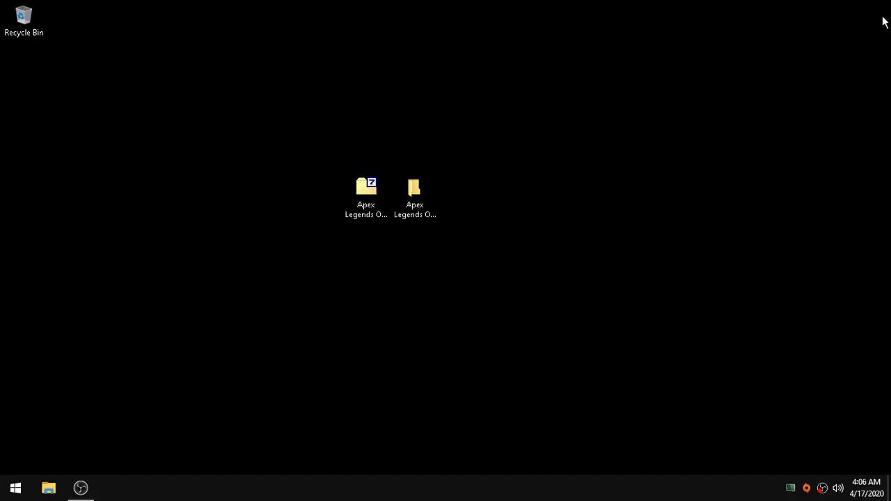
right_click(806, 487)
click(805, 474)
- Copy the powercfg command from Ultimate Performance.txt in the Apex Legends Optimization folder, and close Notepad++ and the folder window
double_click(427, 194)
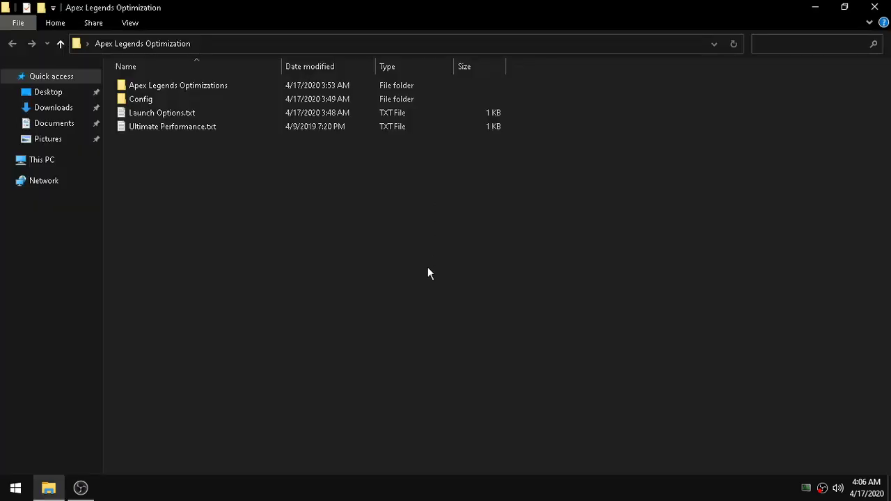
right_click(176, 126)
click(224, 195)
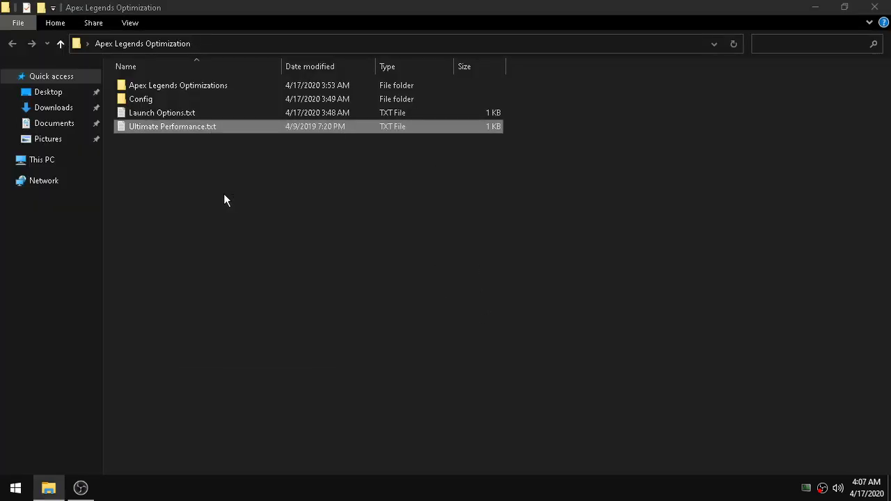
drag(363, 68, 15, 69)
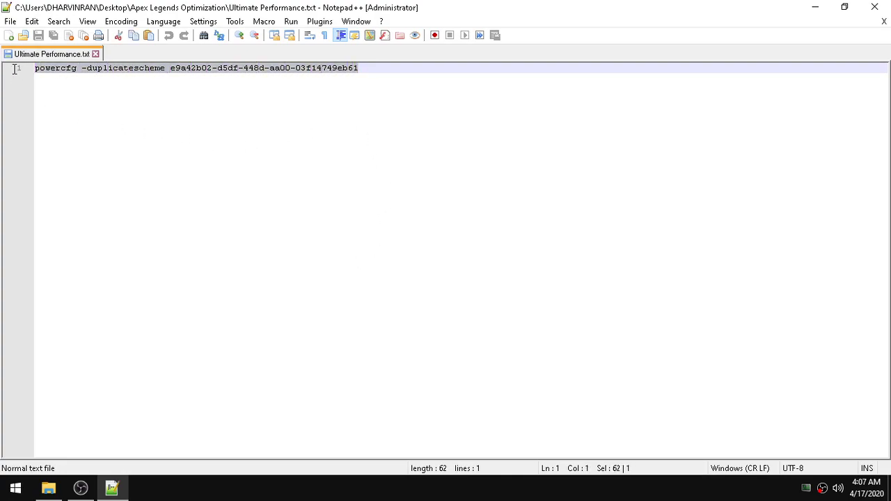
right_click(175, 72)
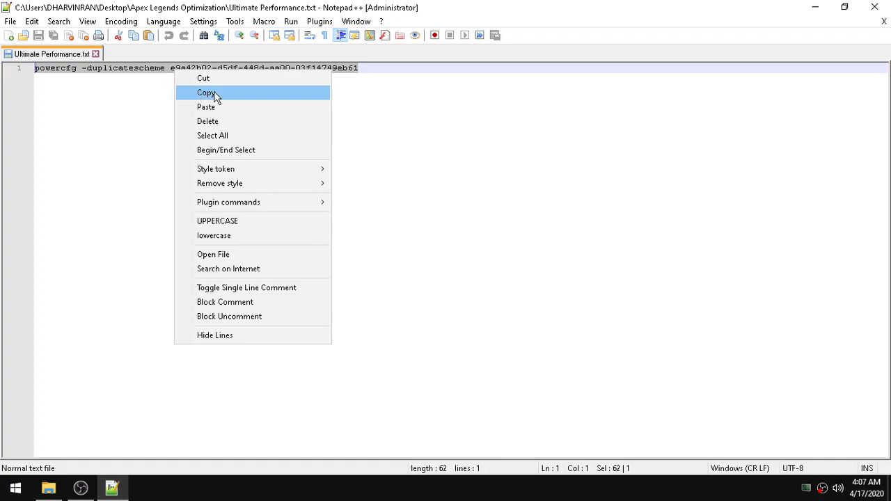
click(215, 95)
click(95, 54)
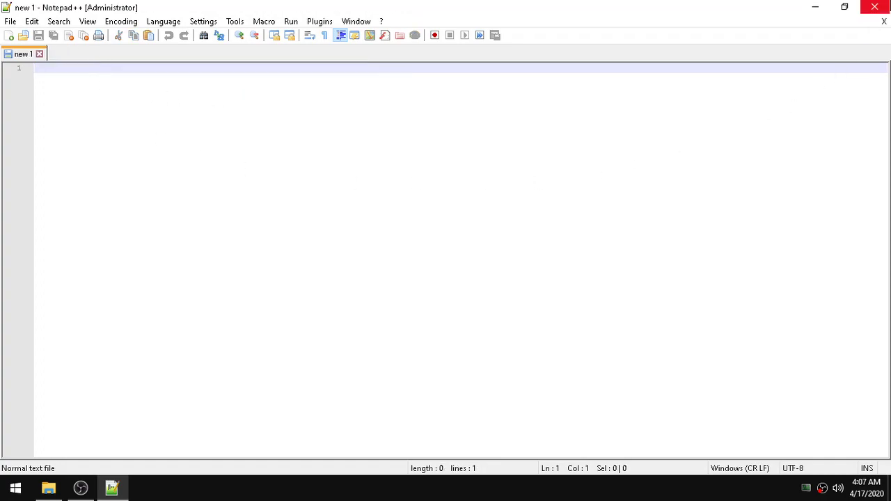
click(874, 7)
click(874, 7)
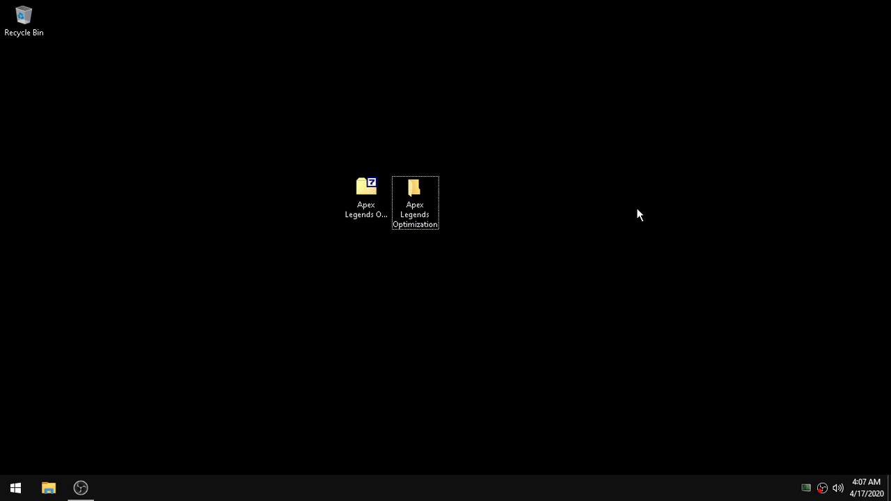
- Paste powercfg -duplicatescheme e9a42b02-d5df-448d-aa00-03f14749eb61 into a maximized administrator Command Prompt, and close the window
key(super+r)
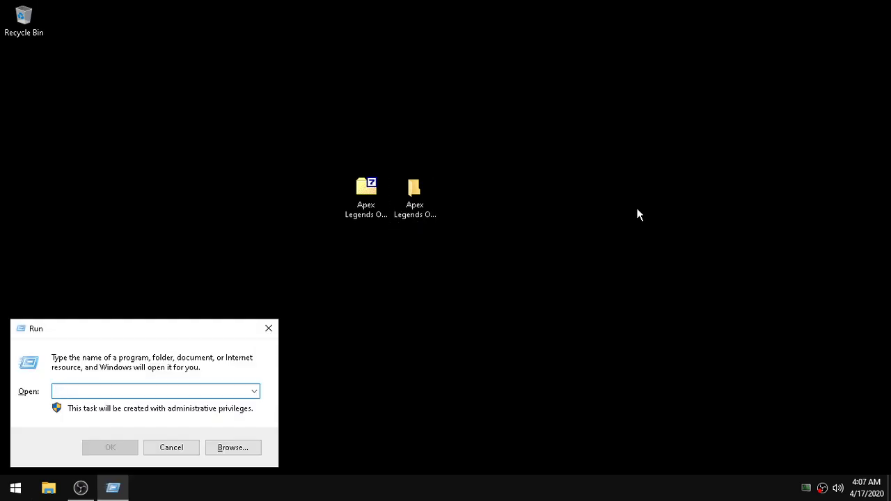
text(cmd)
key(Return)
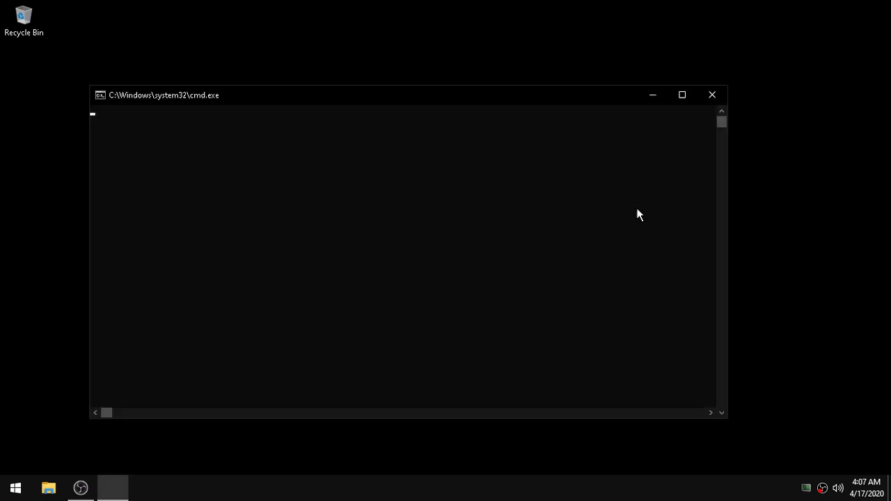
click(688, 97)
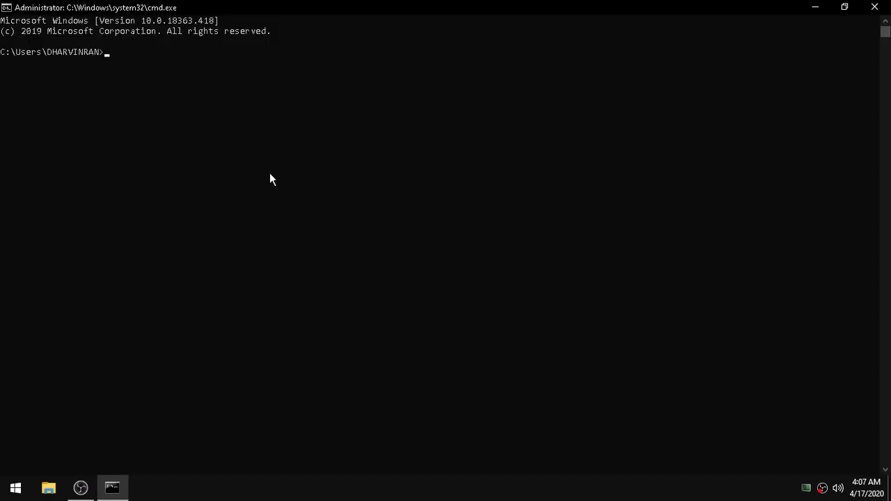
key(ctrl+v)
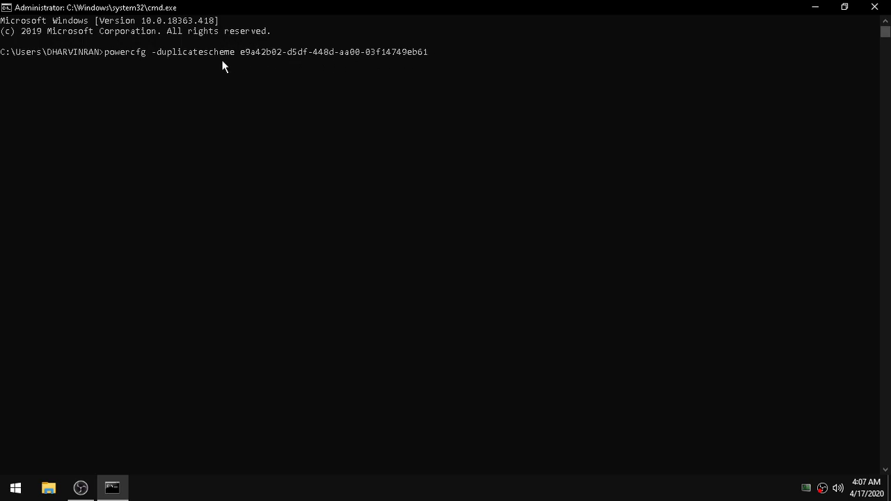
click(875, 6)
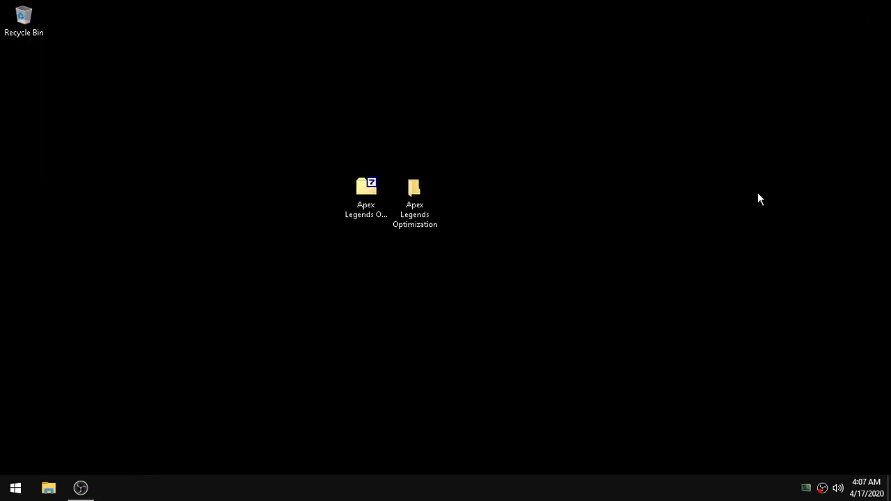
- Open the Power Options page under Hardware and Sound in Control Panel to view the power plans
key(super+r)
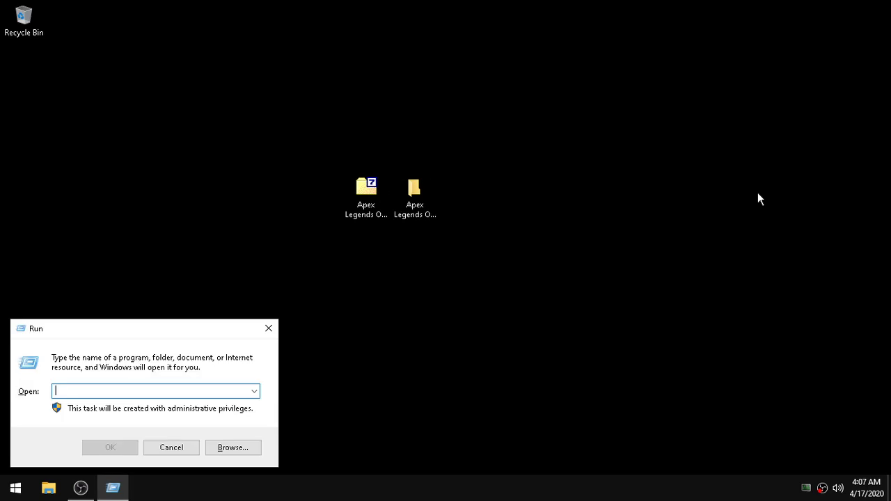
text(control)
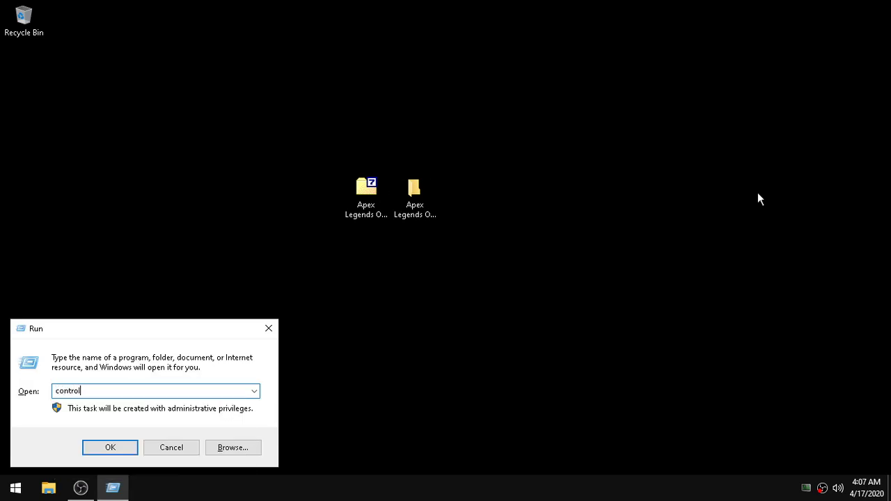
key(Return)
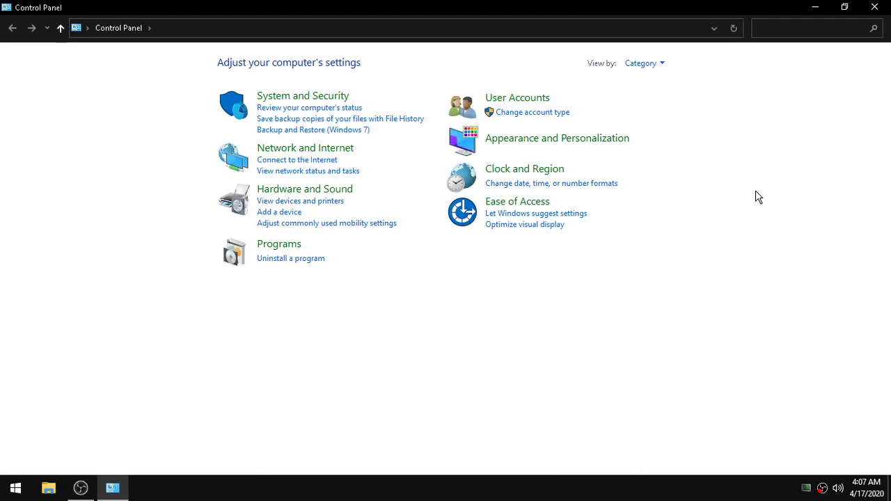
click(288, 195)
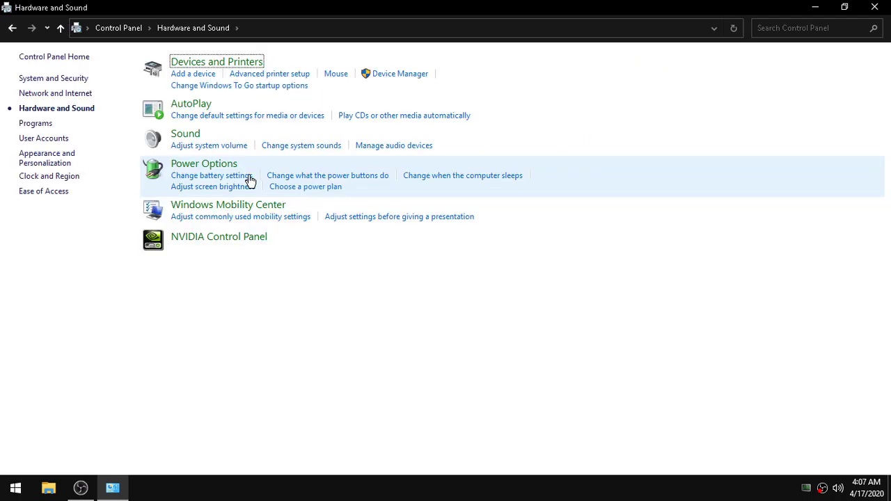
click(229, 165)
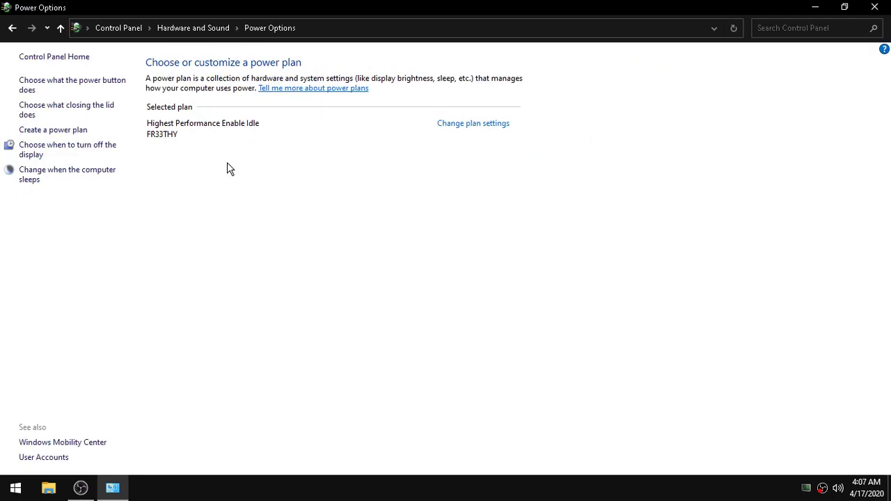
- Open the advanced power settings of the Highest Performance Enable Idle plan and review its hard disk and desktop slide show settings
click(484, 129)
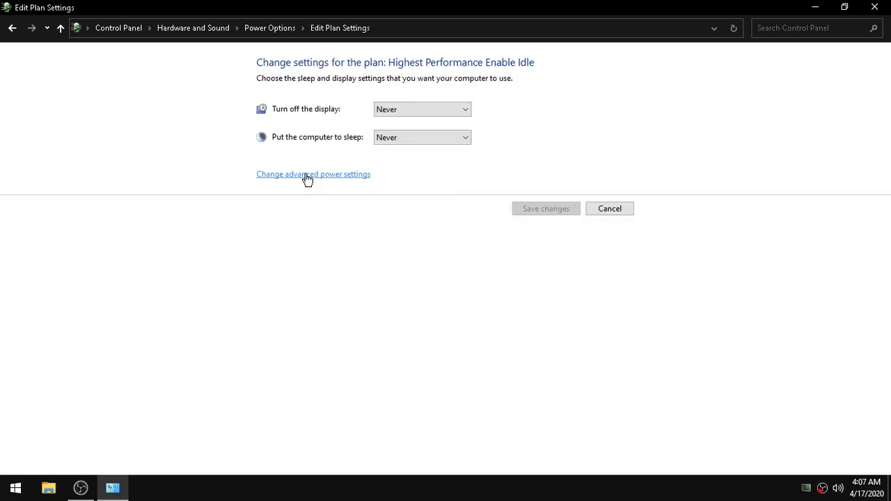
click(307, 178)
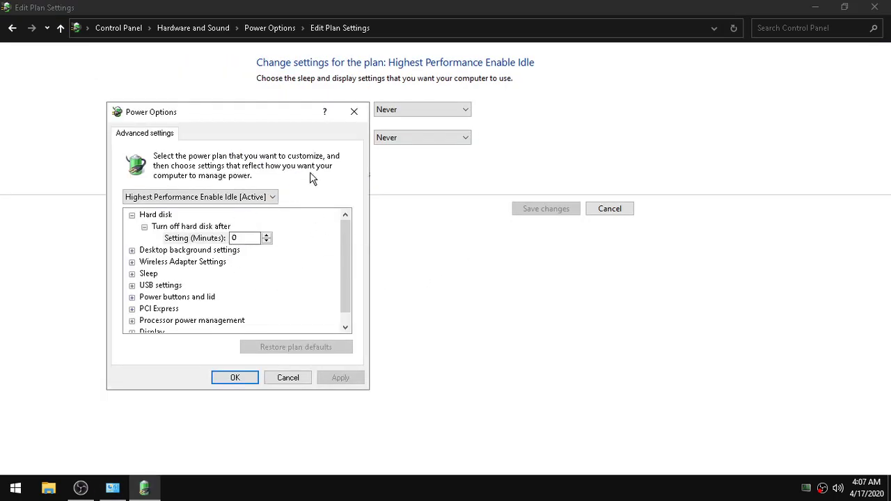
drag(202, 112, 404, 93)
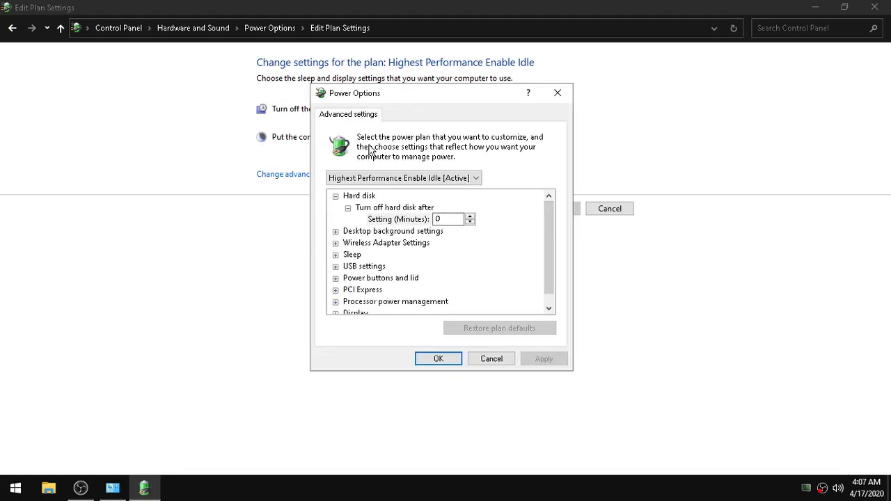
click(360, 197)
click(372, 208)
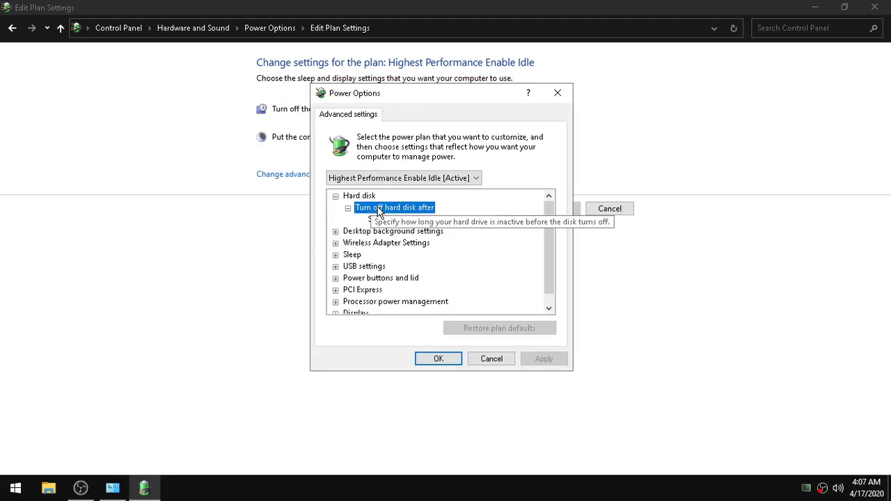
click(385, 221)
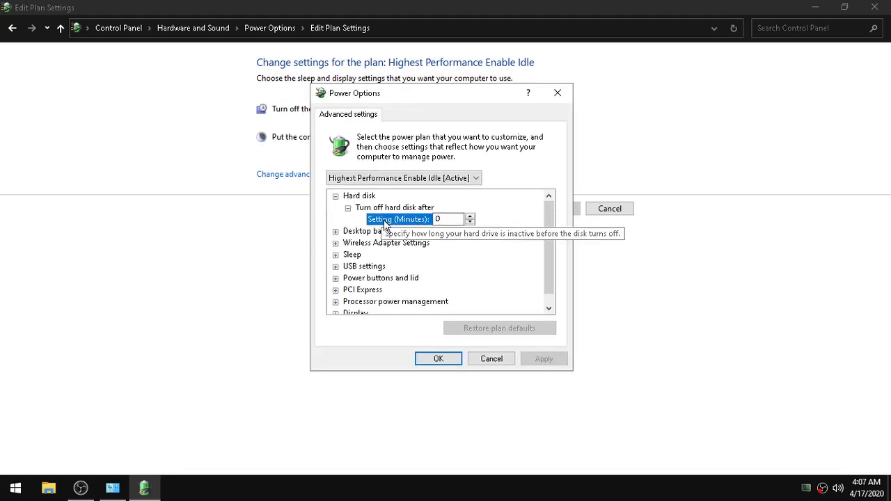
click(335, 231)
click(348, 243)
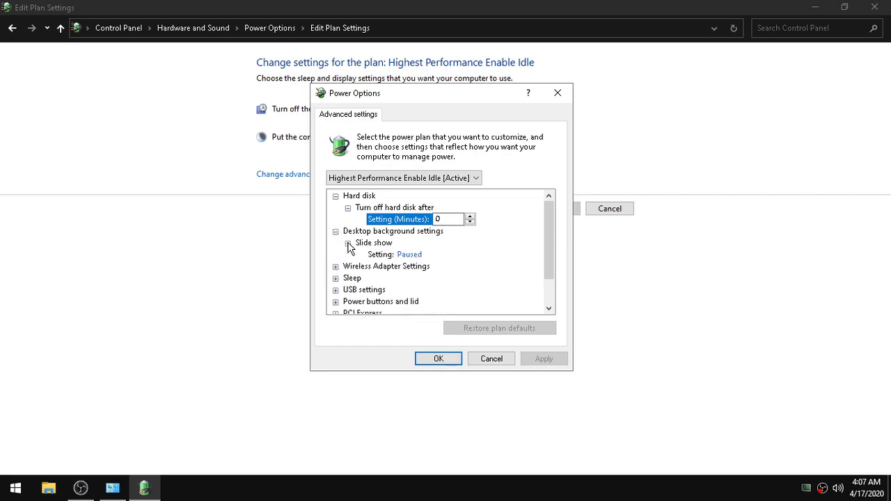
click(358, 197)
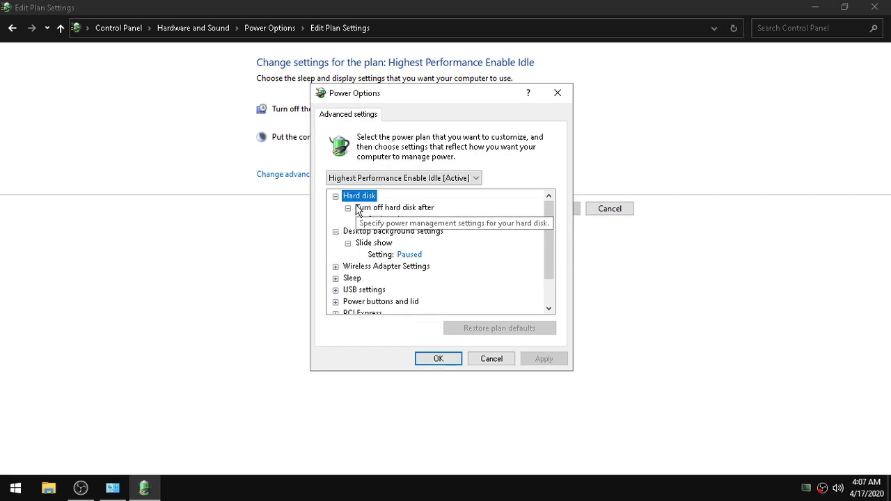
- Expand the wireless adapter power saving mode and the Sleep settings, including wake timers, to review their values
click(336, 268)
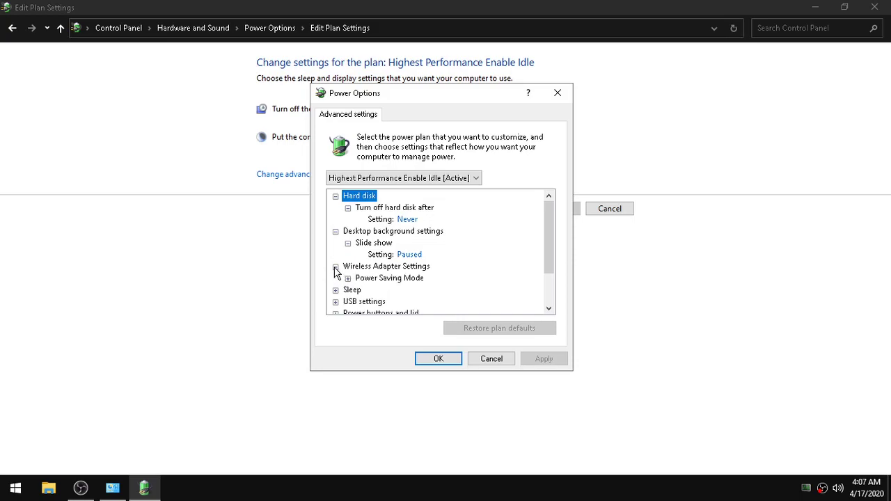
click(348, 280)
click(336, 302)
click(349, 291)
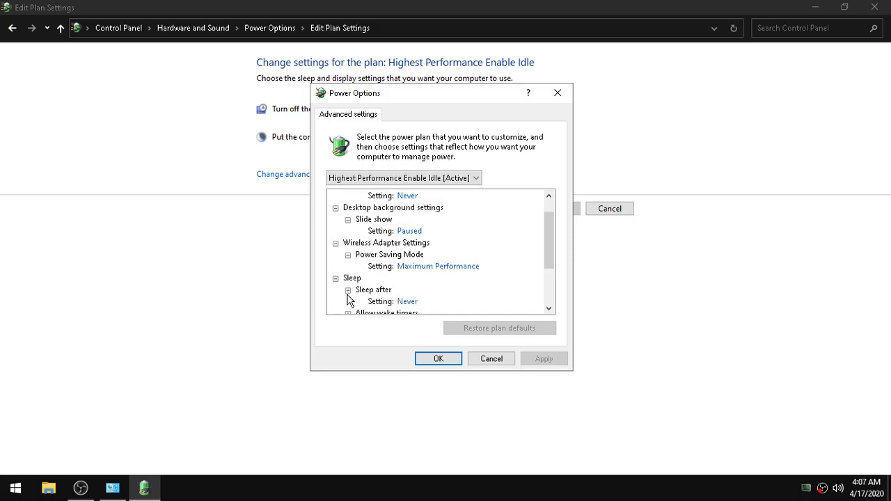
click(349, 313)
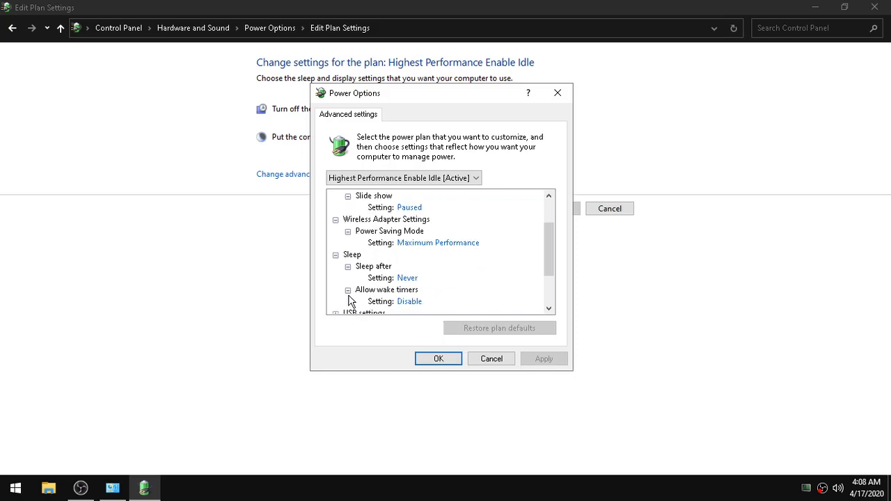
- Expand the USB, Power buttons and lid, and PCI Express link state settings to review their values
click(335, 313)
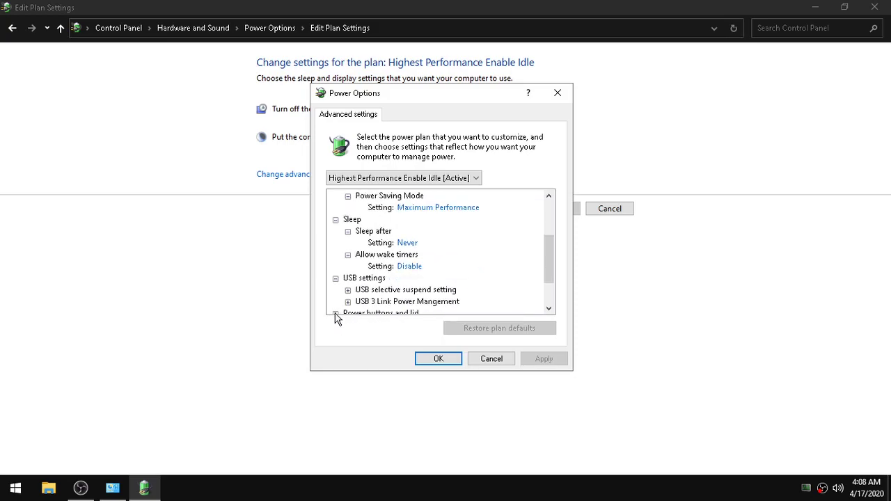
click(348, 290)
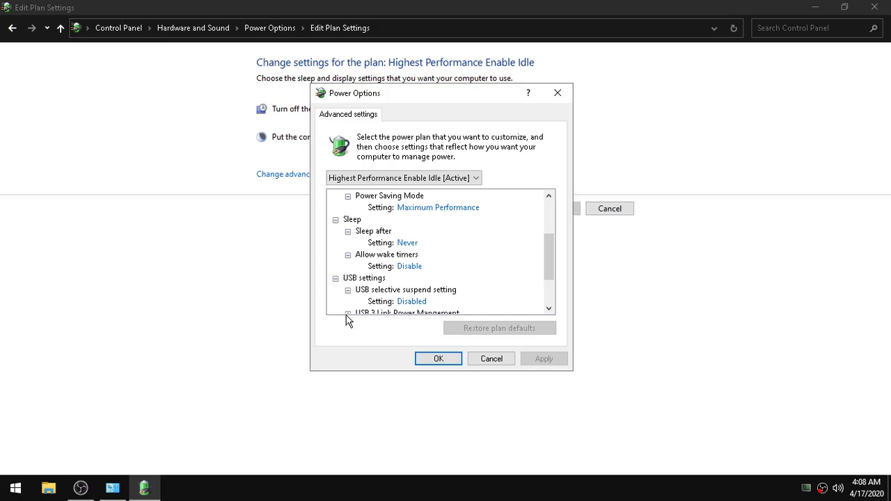
click(348, 313)
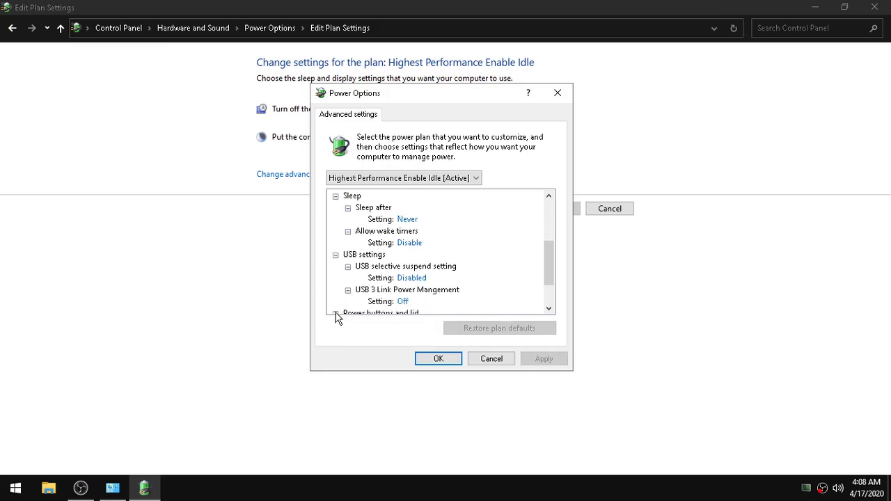
click(335, 313)
click(349, 290)
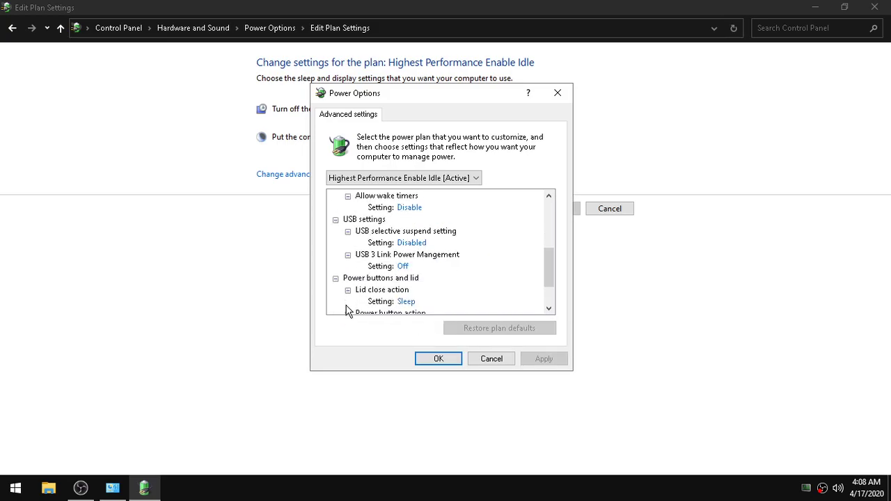
click(348, 312)
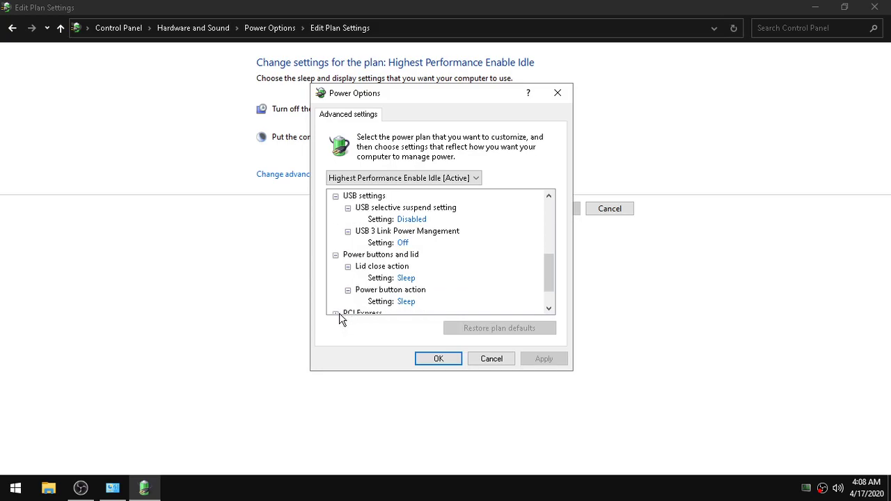
click(335, 313)
click(348, 302)
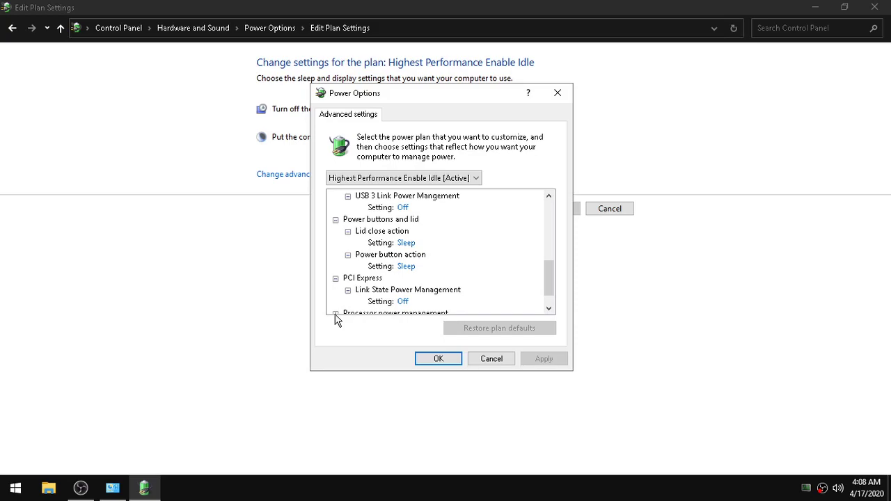
- Review every Processor power management setting, from the performance increase threshold to the system cooling policy, and the display turn-off setting
click(336, 313)
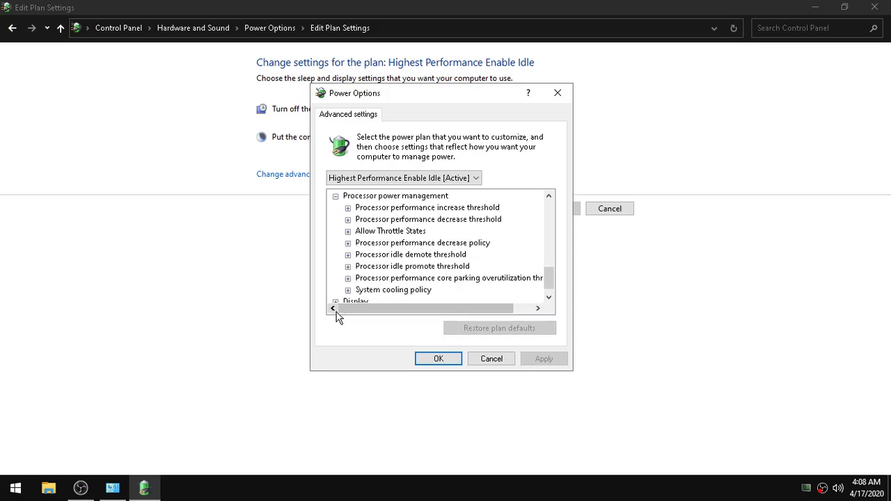
click(348, 208)
click(348, 231)
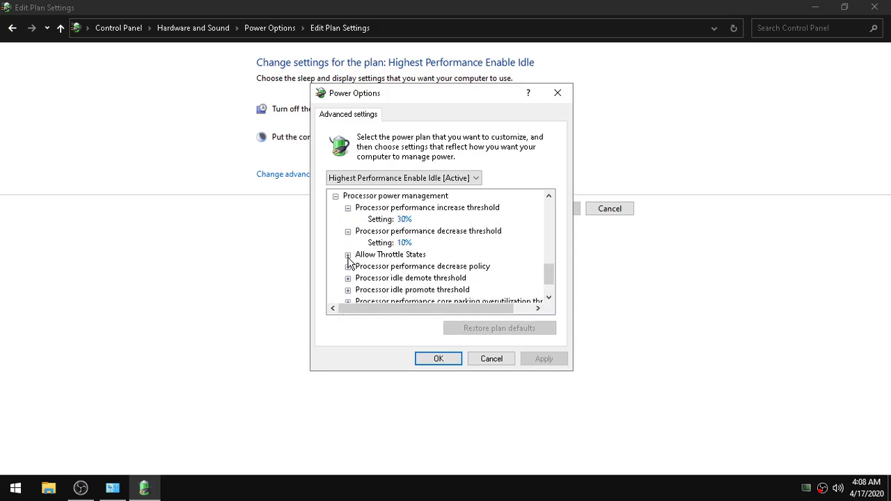
click(348, 255)
click(348, 278)
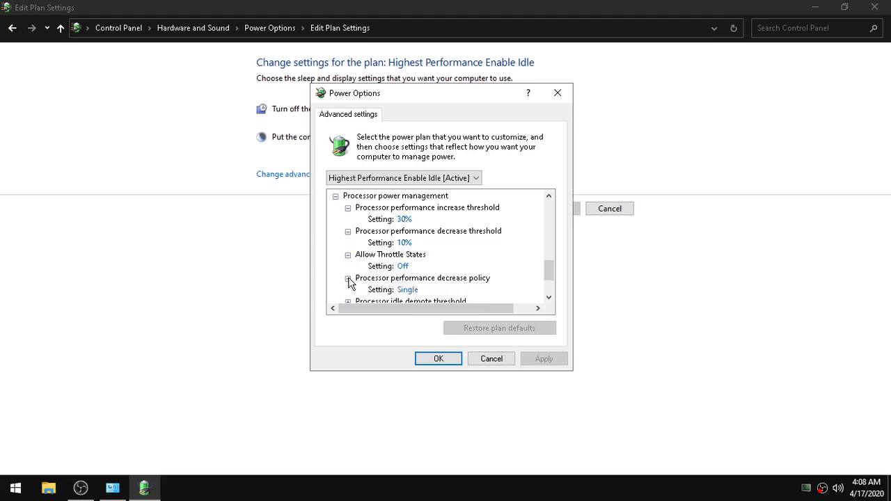
click(348, 302)
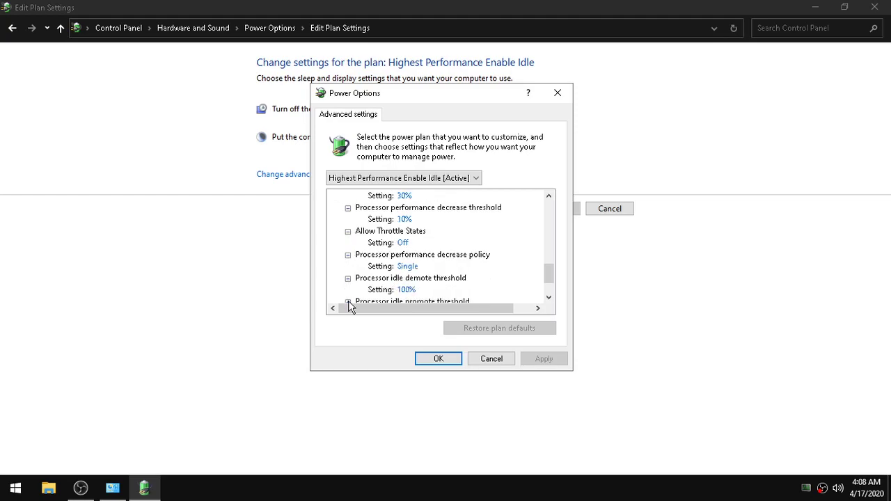
click(349, 302)
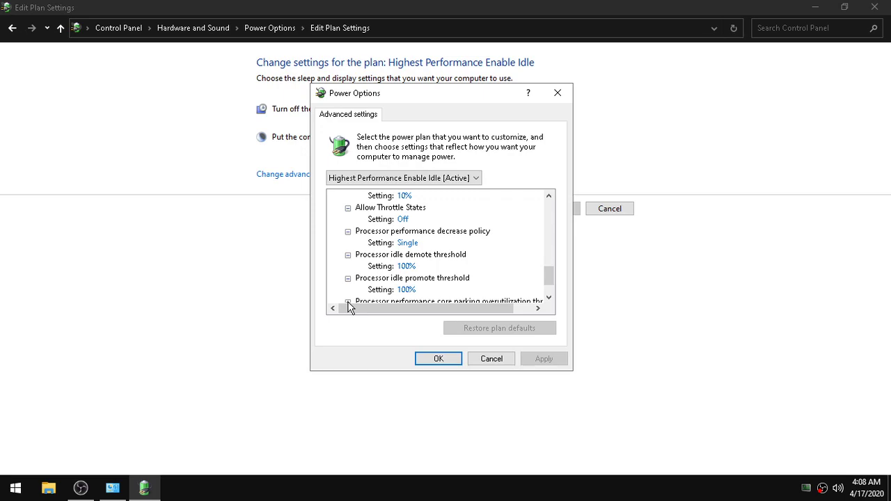
click(348, 302)
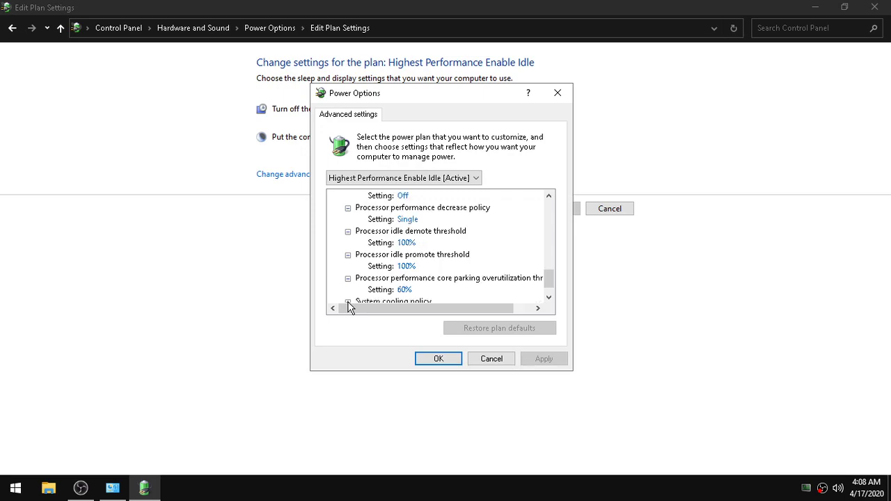
click(348, 302)
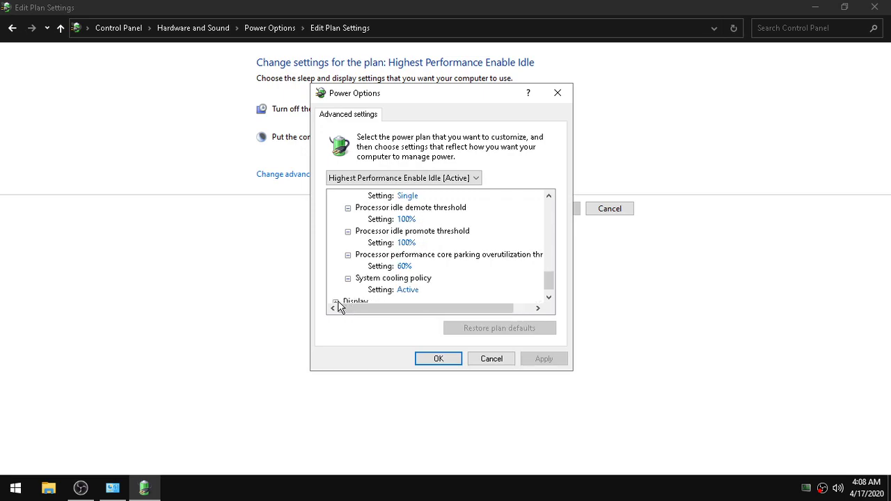
click(335, 302)
click(348, 291)
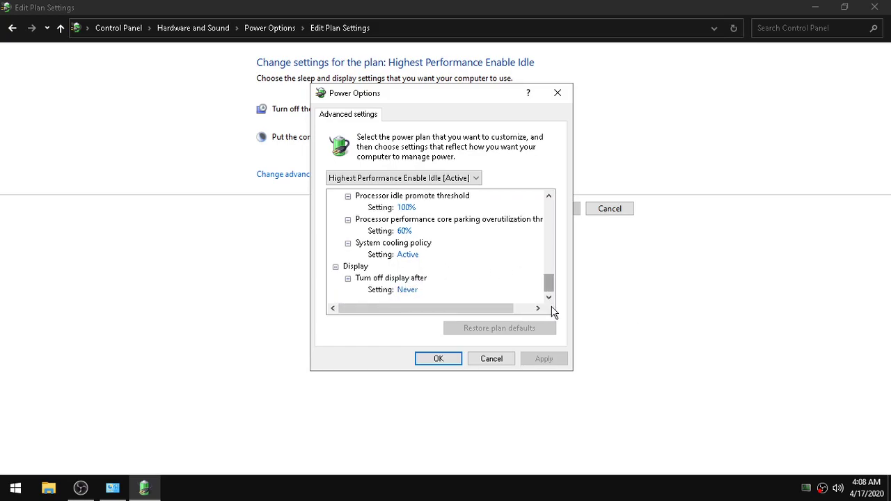
- Close the advanced power settings dialog and the Control Panel window, and refresh the desktop
click(557, 93)
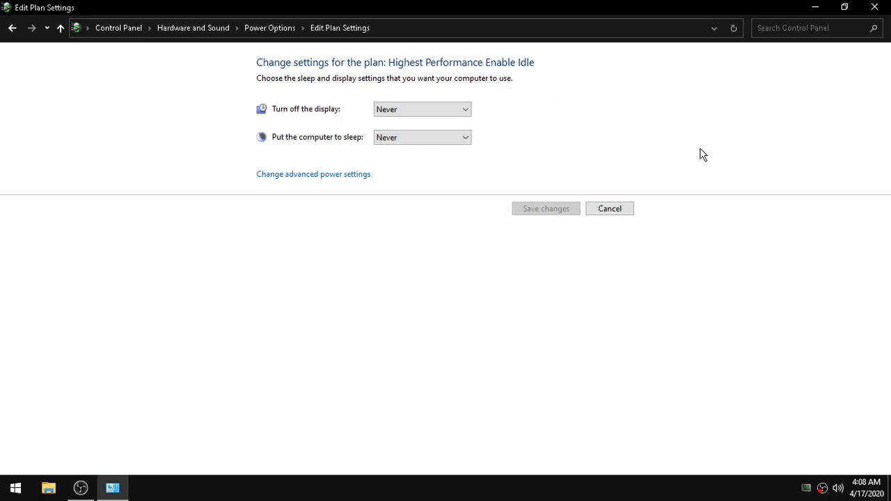
click(874, 7)
right_click(535, 130)
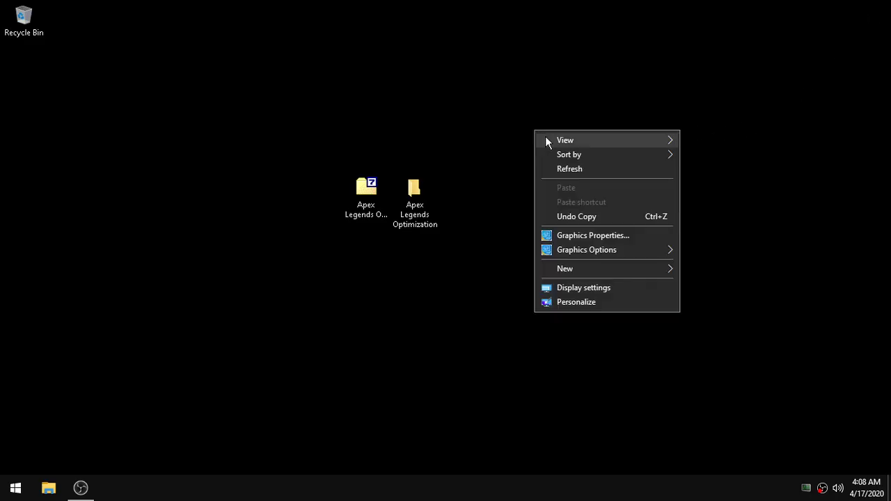
click(569, 163)
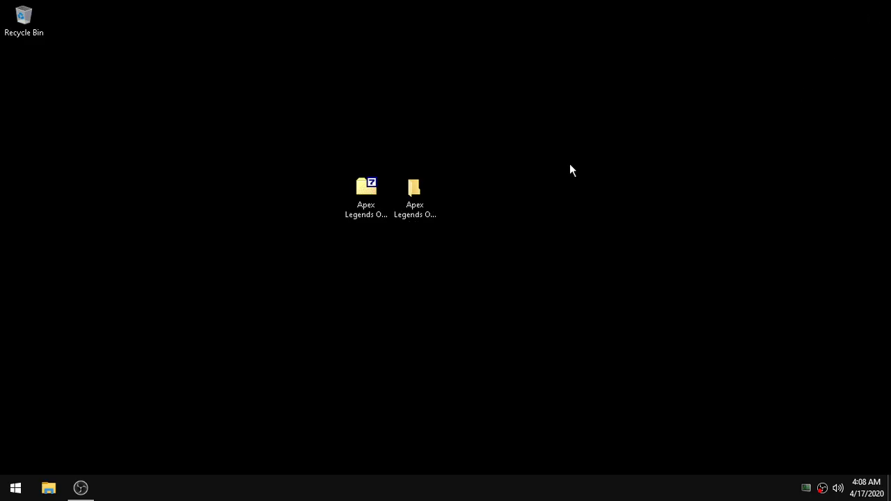